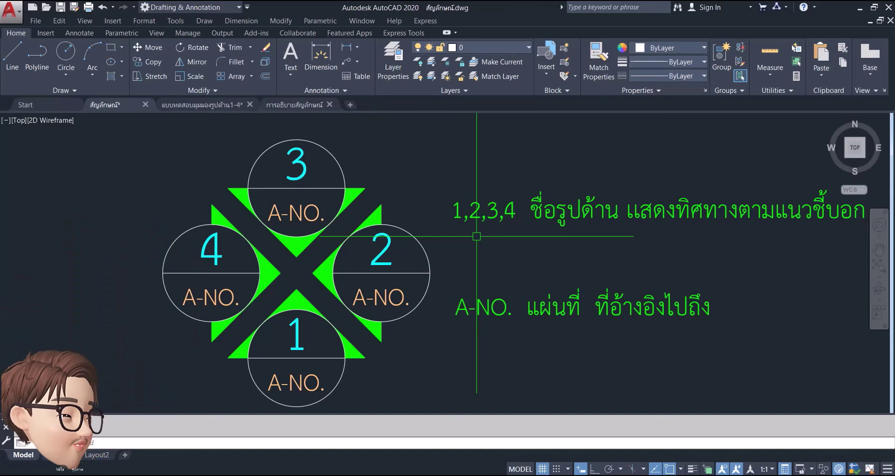
Step: Zoom and pan to frame the elevation reference symbol
scroll(476, 236, "down", 1)
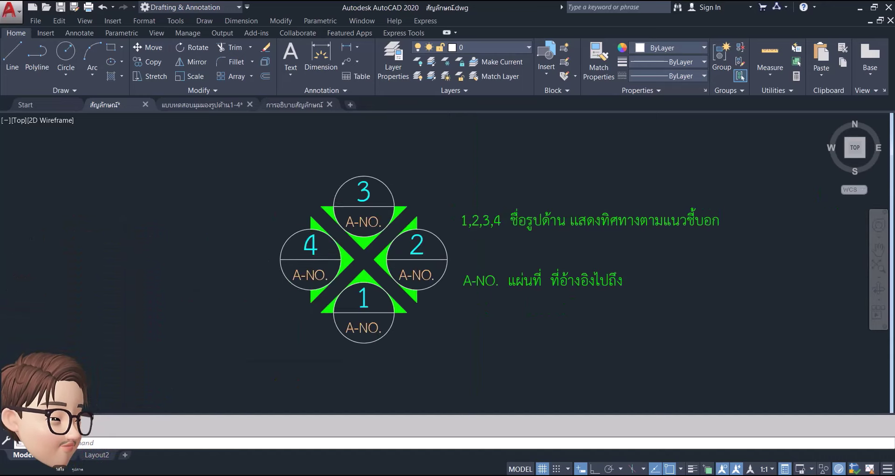
scroll(477, 236, "down", 3)
scroll(476, 236, "up", 2)
mouse_move(475, 236)
middle_mouse_down()
mouse_move(487, 248)
mouse_move(430, 235)
middle_mouse_up()
scroll(438, 224, "up", 2)
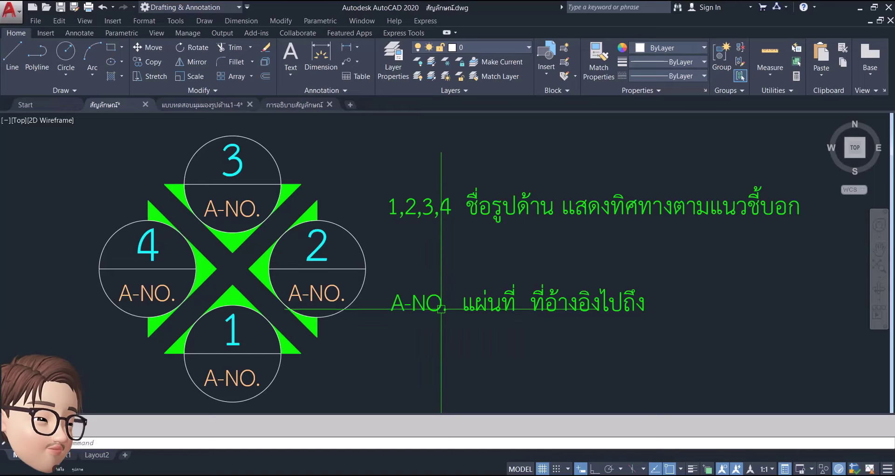
Step: Switch to the การอธิบายสัญลักษณ์ drawing and zoom around its symbol legend
left_click(300, 110)
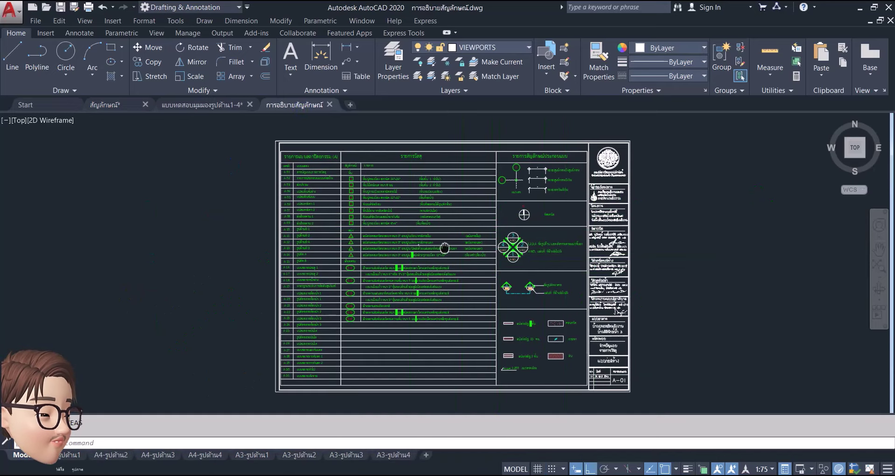
middle_click_drag(444, 247, 452, 245)
scroll(537, 238, "up", 6)
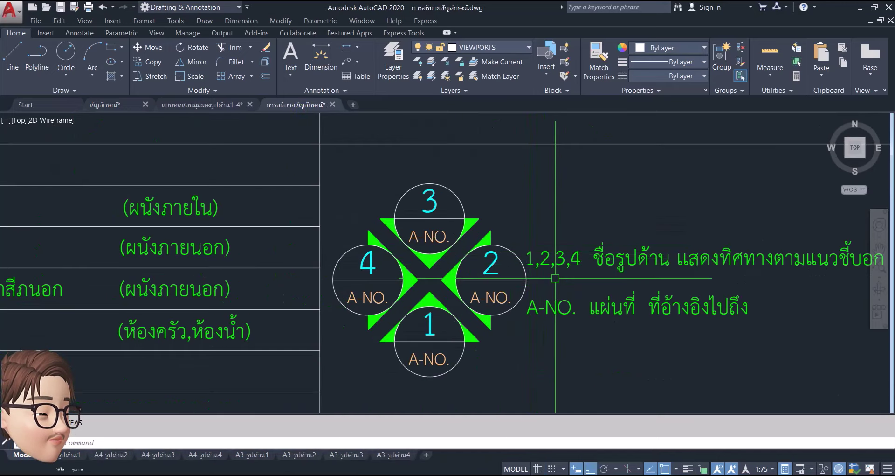
scroll(486, 261, "down", 1)
scroll(464, 247, "down", 3)
scroll(464, 243, "down", 2)
scroll(424, 224, "up", 1)
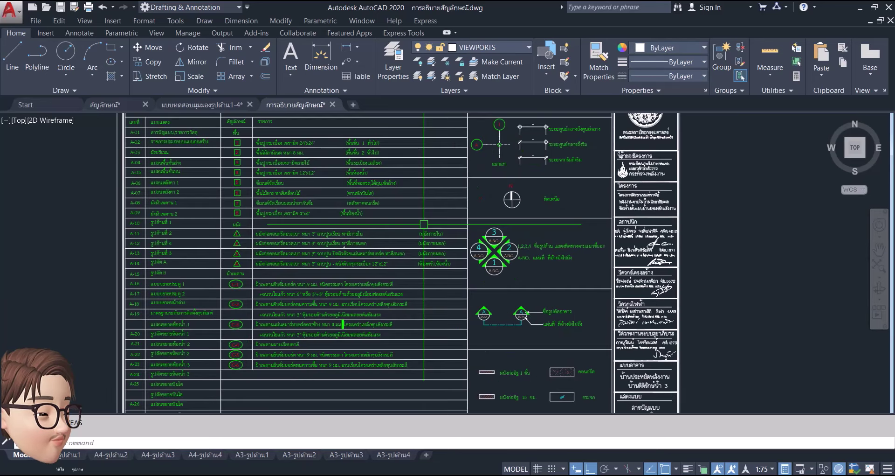
Step: Zoom out and pan down so the two floor-plan sheets appear below the legend
mouse_move(520, 261)
middle_mouse_down()
mouse_move(550, 263)
mouse_move(529, 257)
middle_mouse_up()
scroll(529, 257, "up", 2)
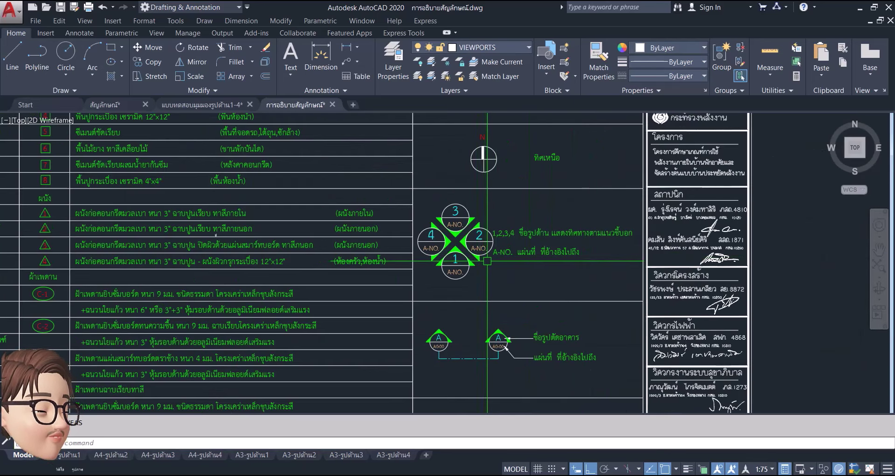
scroll(487, 231, "down", 2)
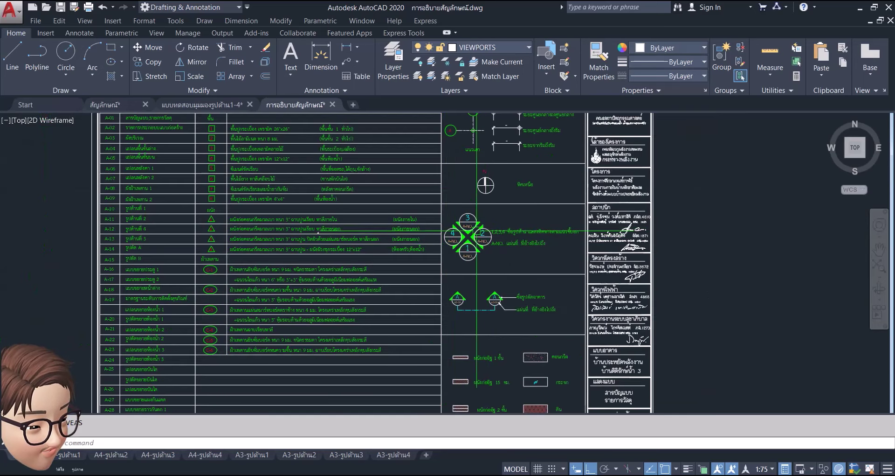
scroll(472, 242, "down", 6)
middle_click_drag(472, 264, 472, 192)
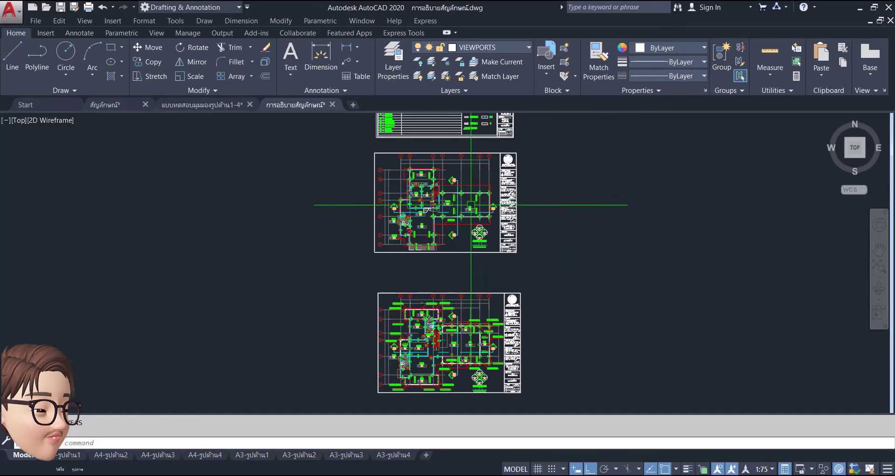
Step: Frame ground-floor plan A-04 and its elevation marker referencing A-10 to A-13
scroll(475, 198, "up", 4)
middle_click_drag(396, 227, 383, 244)
scroll(473, 327, "up", 2)
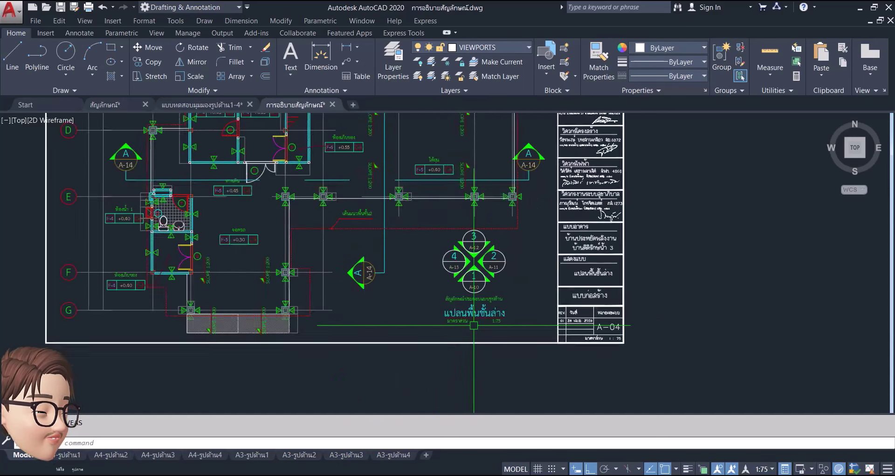
scroll(473, 327, "up", 2)
middle_click_drag(458, 301, 504, 338)
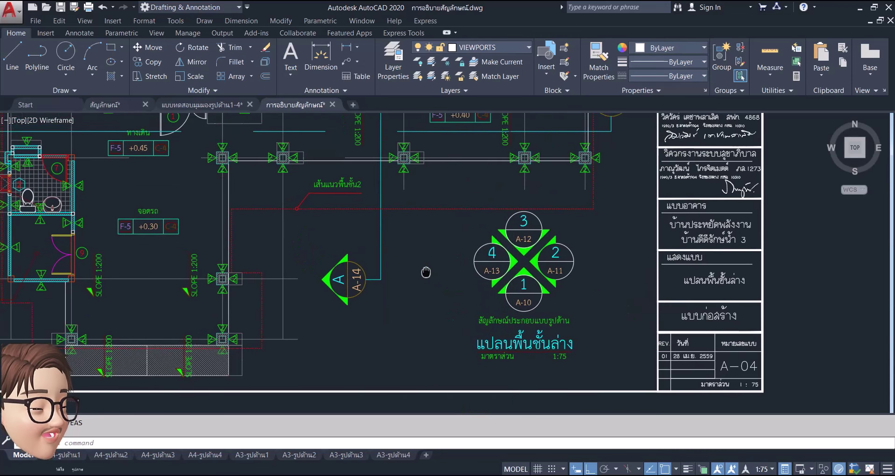
scroll(478, 270, "down", 3)
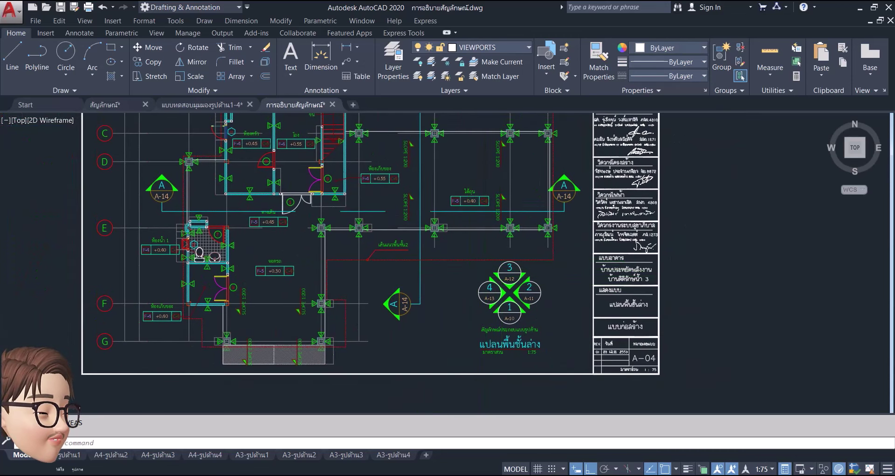
scroll(488, 326, "up", 1)
scroll(488, 326, "up", 1)
scroll(474, 311, "down", 2)
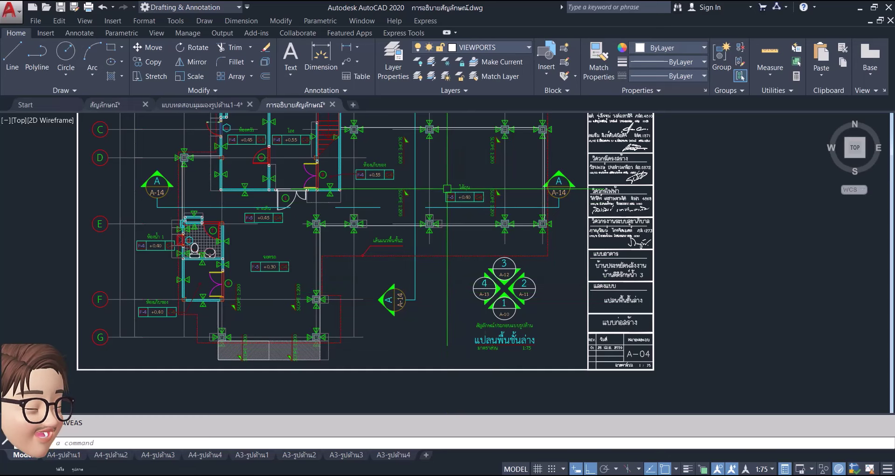
Step: Pan past sheet A-05 to roof plan A-06 and zoom onto its A-10–A-13 elevation marker
scroll(447, 188, "down", 3)
scroll(450, 223, "down", 2)
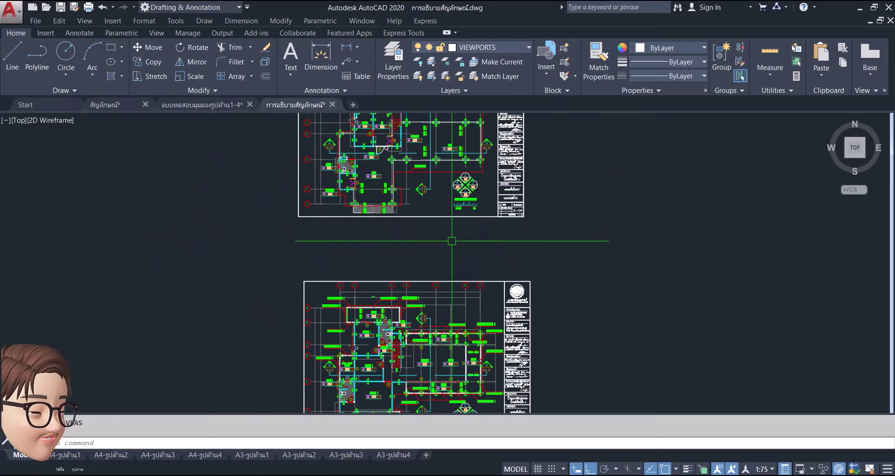
scroll(440, 225, "up", 2)
scroll(462, 242, "up", 3)
scroll(466, 243, "down", 2)
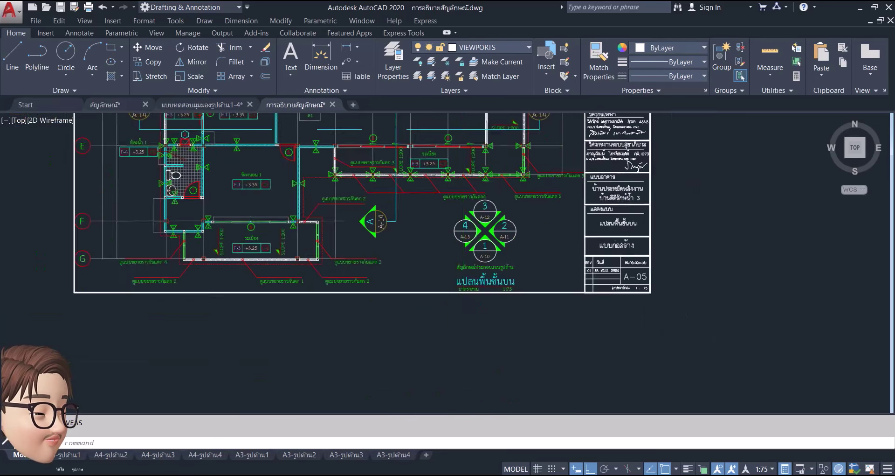
scroll(471, 280, "down", 3)
middle_click_drag(481, 374, 494, 108)
scroll(475, 280, "up", 5)
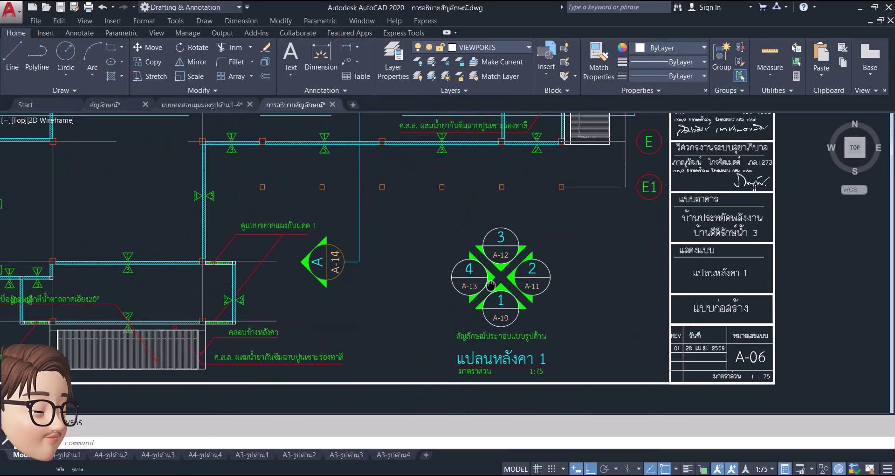
middle_click_drag(495, 284, 479, 292)
scroll(476, 288, "down", 2)
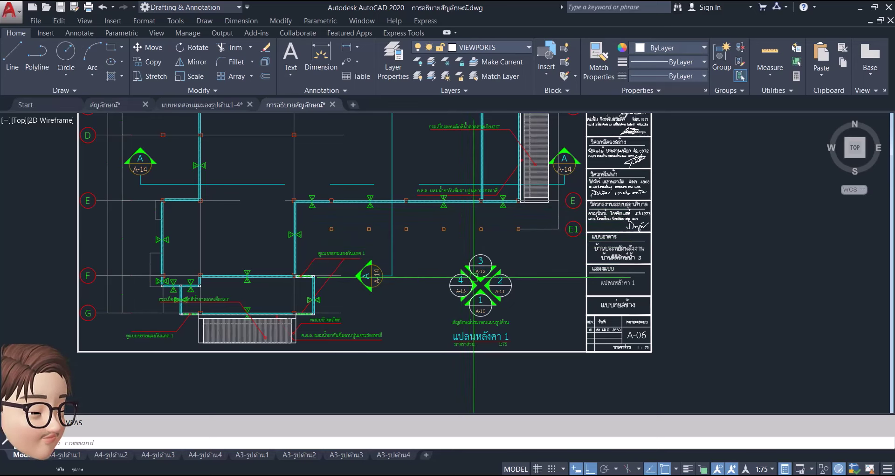
Step: Pan and zoom to the roof plan 2 sheet A-07
scroll(474, 277, "down", 3)
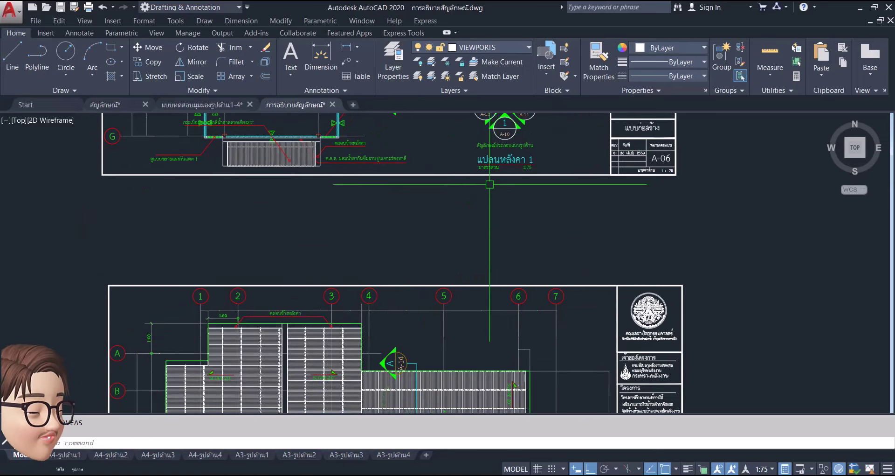
middle_click_drag(474, 277, 454, 247)
scroll(464, 312, "up", 1)
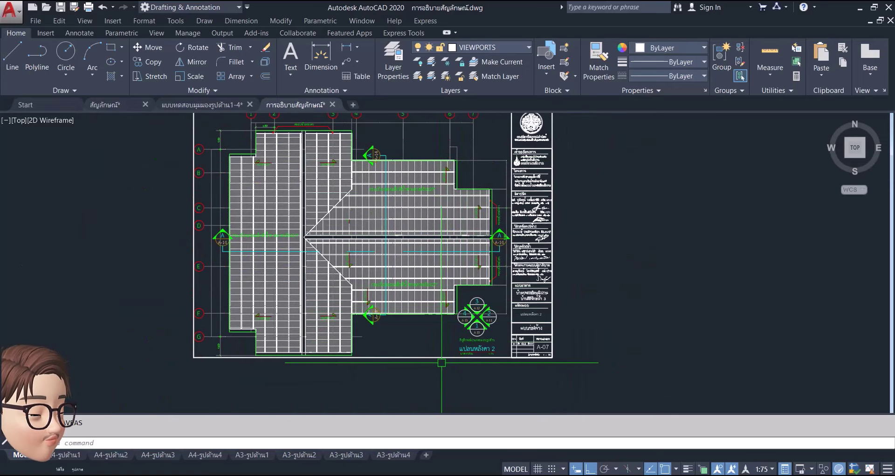
scroll(448, 296, "up", 2)
scroll(448, 296, "down", 8)
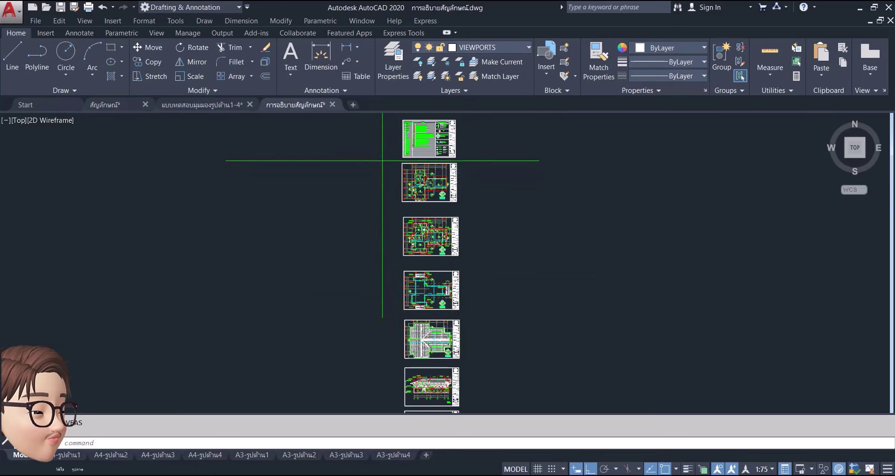
Step: Cancel a selection window over the sheets and pan down to elevation sheet A-10
left_click(382, 161)
left_click(533, 362)
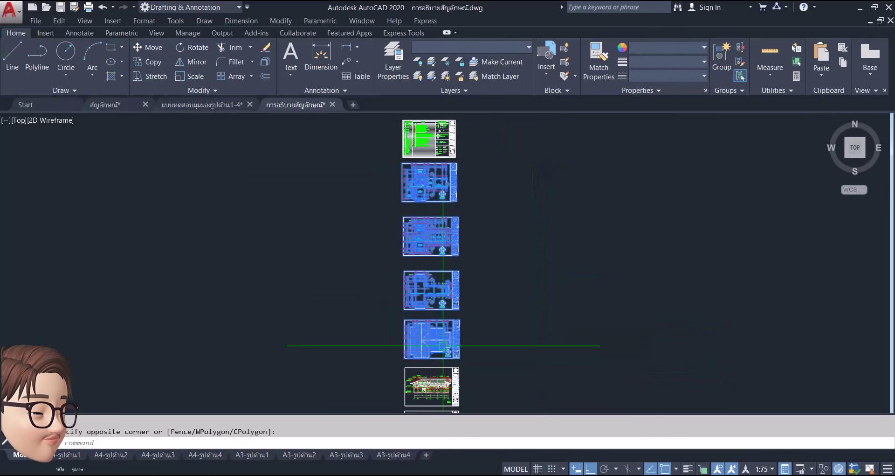
scroll(426, 325, "up", 8)
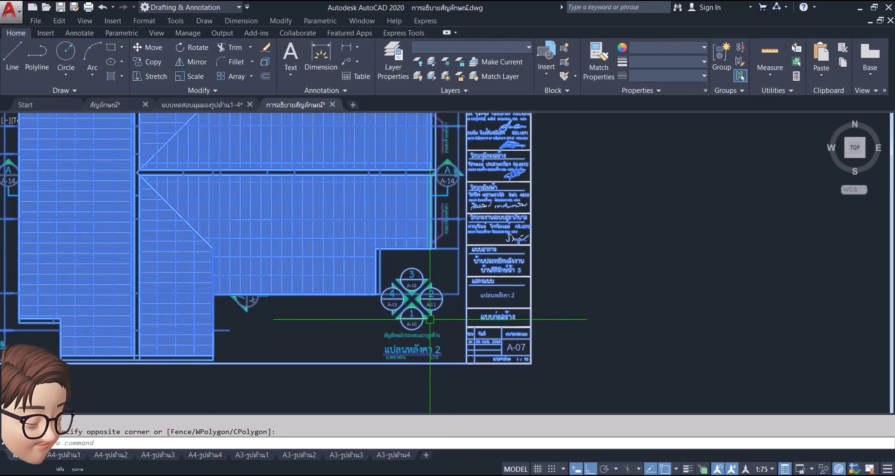
key("Escape")
mouse_move(454, 256)
middle_mouse_down()
mouse_move(509, 345)
mouse_move(512, 201)
middle_mouse_up()
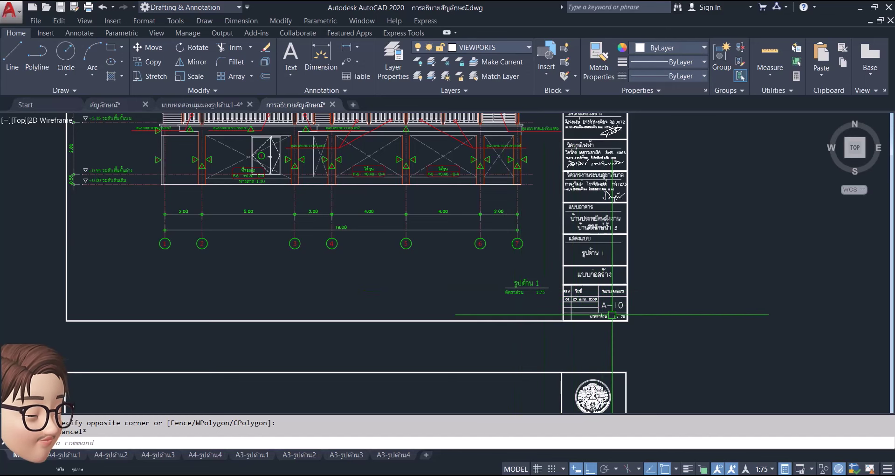
Step: Zoom in and out on elevation sheet A-12
scroll(450, 226, "down", 3)
scroll(457, 251, "down", 4)
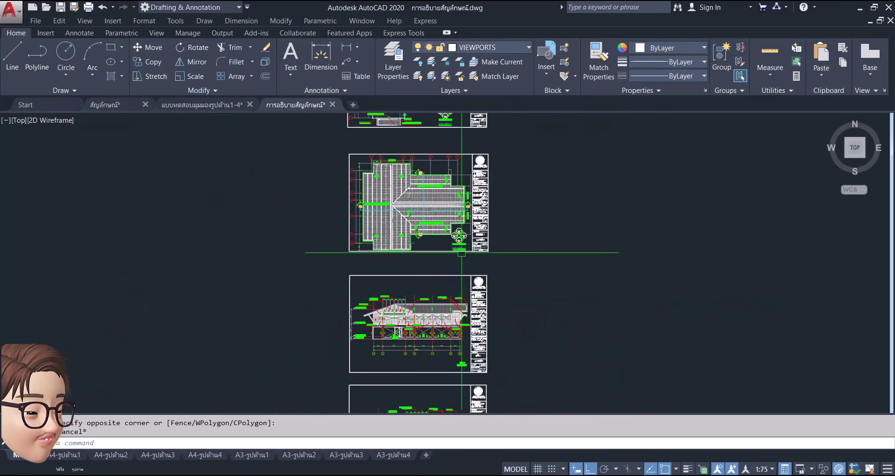
scroll(460, 254, "up", 5)
scroll(460, 257, "up", 3)
scroll(444, 269, "up", 4)
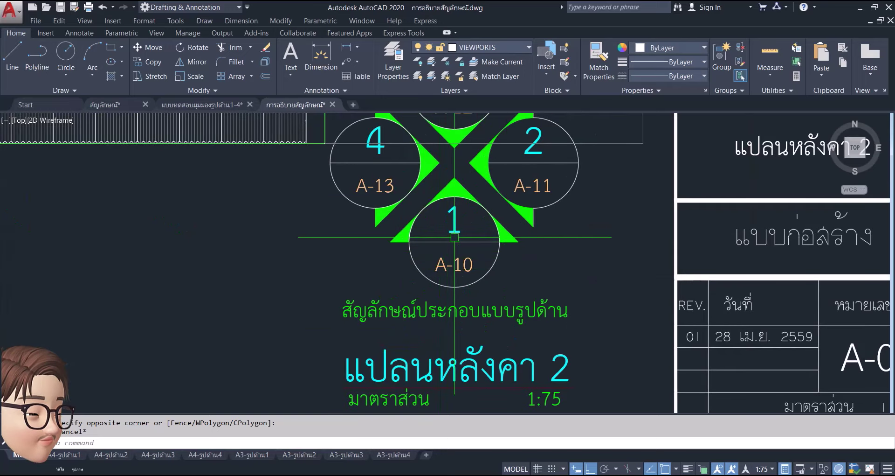
scroll(459, 252, "down", 6)
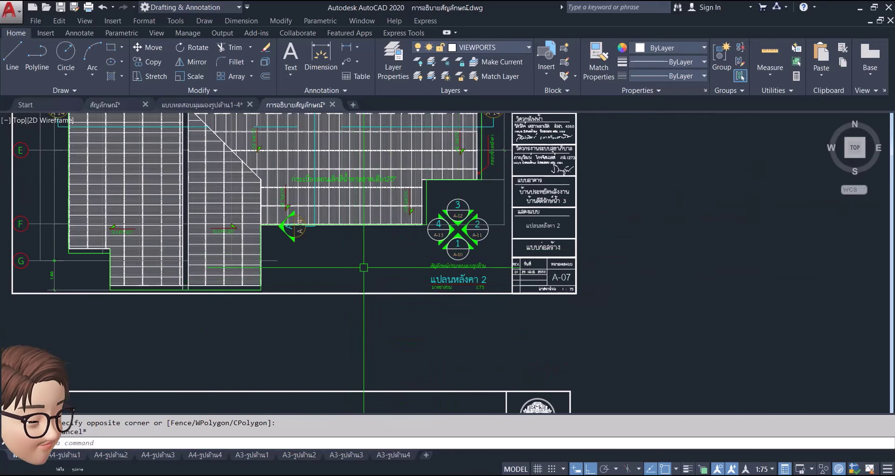
scroll(389, 236, "down", 4)
Step: Pan between the upper and lower elevation sheets to see A-12 among its neighbours
middle_click_drag(390, 236, 428, 19)
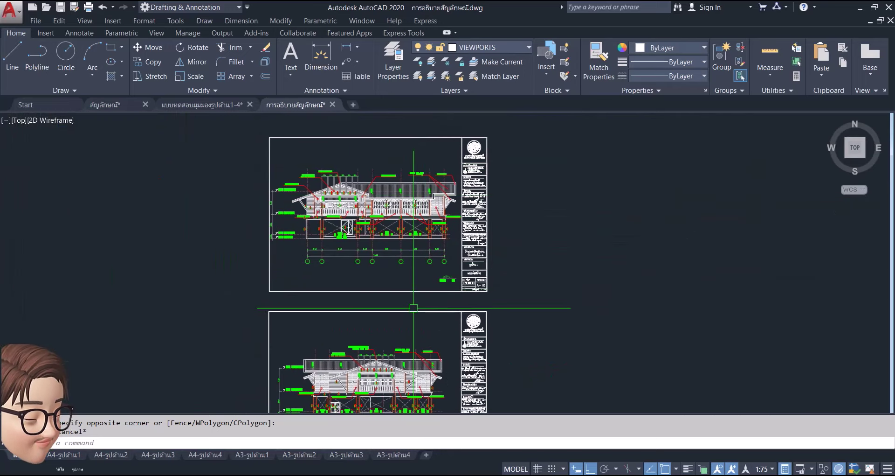
mouse_move(414, 373)
middle_mouse_down()
mouse_move(429, 309)
mouse_move(435, 324)
middle_mouse_up()
scroll(435, 320, "up", 3)
scroll(435, 324, "down", 2)
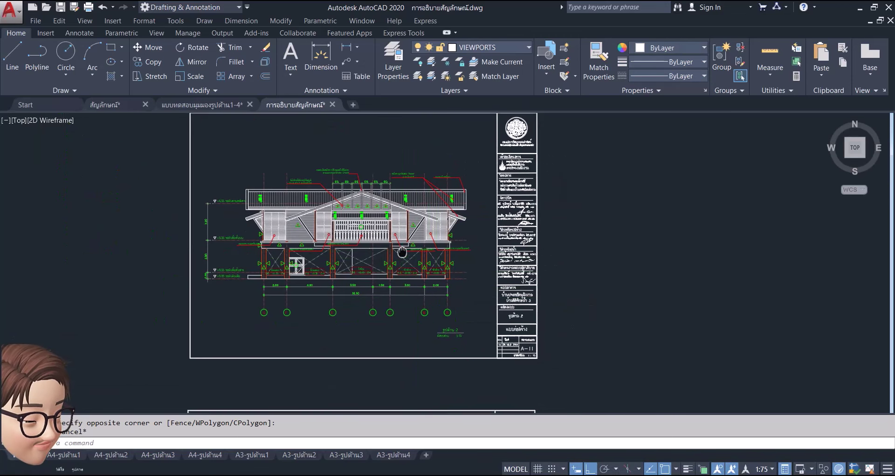
middle_click_drag(412, 268, 417, 310)
middle_click_drag(414, 336, 418, 241)
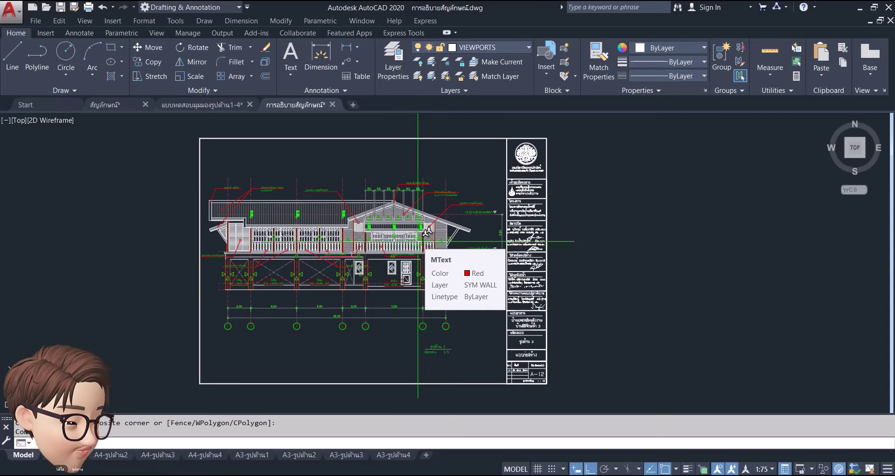
Step: Pull back to show all five elevation sheets in a column, cancelling a stray selection window
scroll(418, 241, "down", 3)
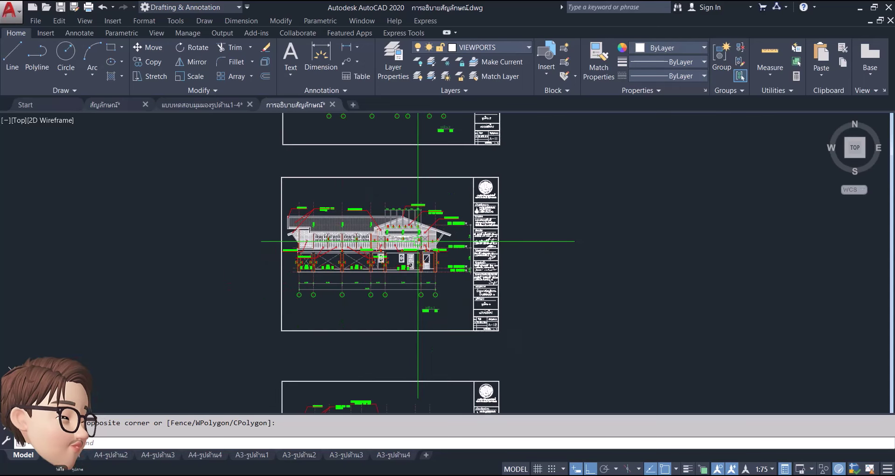
middle_click_drag(420, 250, 422, 170)
scroll(456, 326, "down", 3)
scroll(438, 335, "up", 3)
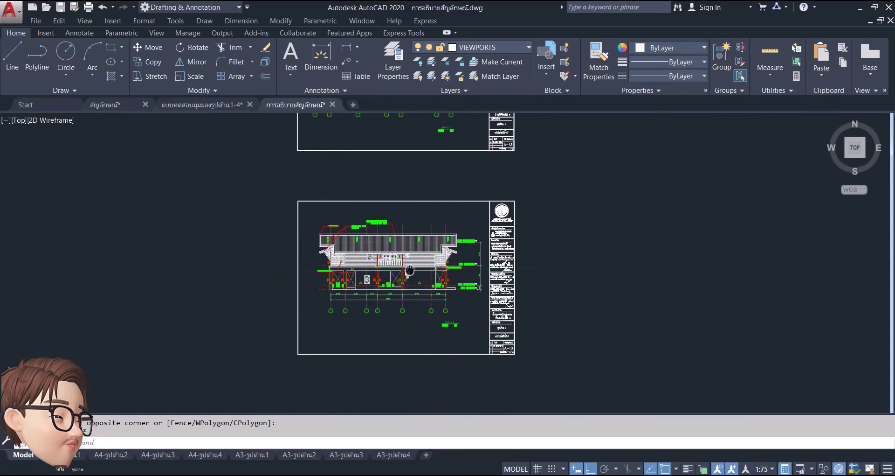
middle_click_drag(437, 336, 434, 382)
scroll(409, 315, "down", 3)
scroll(406, 313, "down", 2)
middle_click_drag(406, 313, 405, 316)
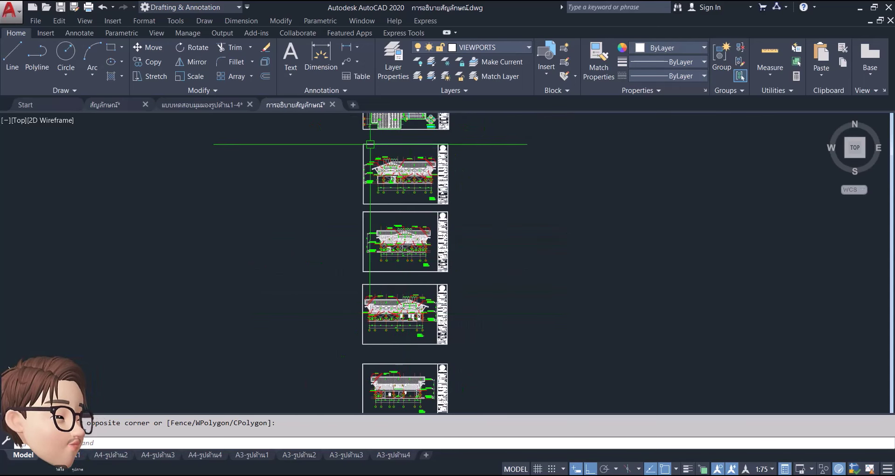
left_click(349, 137)
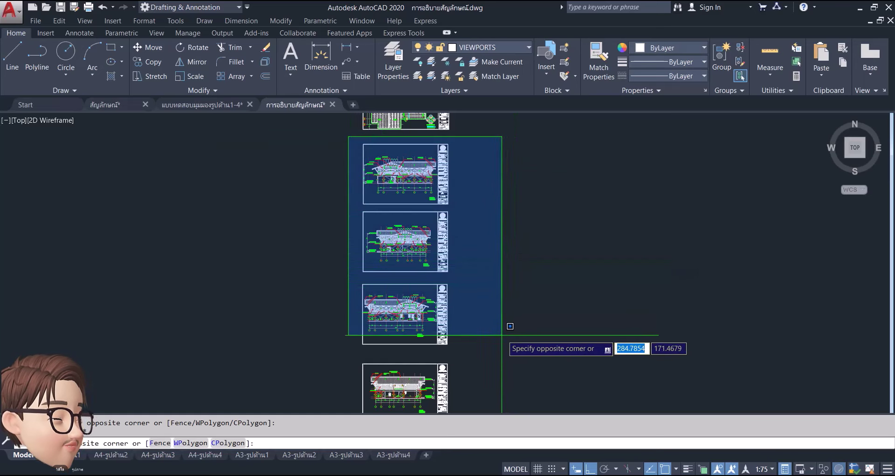
middle_click_drag(512, 324, 512, 232)
middle_click_drag(490, 329, 490, 375)
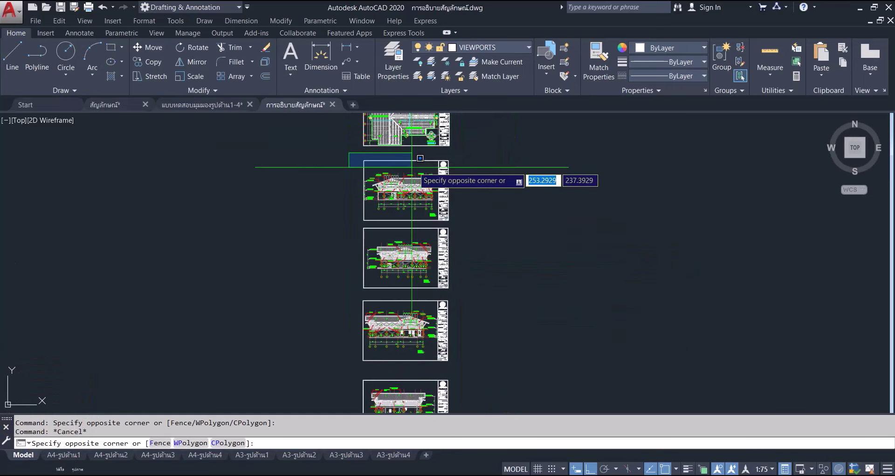
key("Escape")
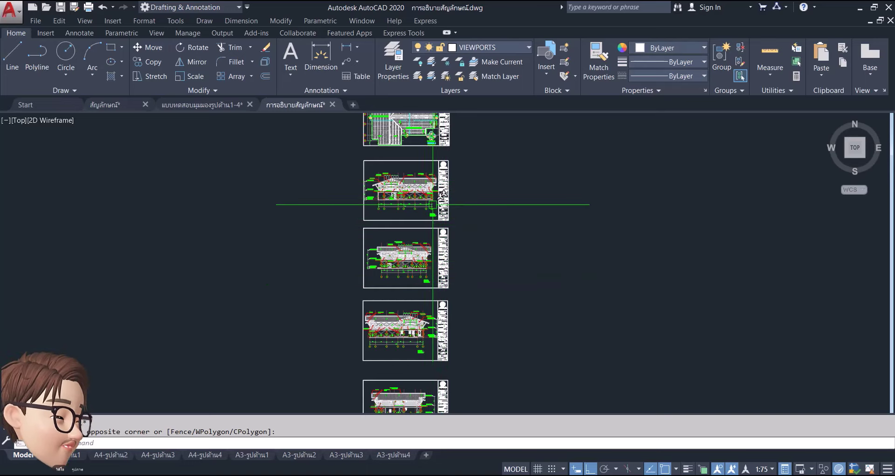
Step: Zoom in on the A-10 sheet number in elevation 1's title block, then switch to the สัญลักษณ์ diagram
scroll(434, 201, "up", 3)
scroll(410, 201, "up", 3)
scroll(552, 242, "up", 3)
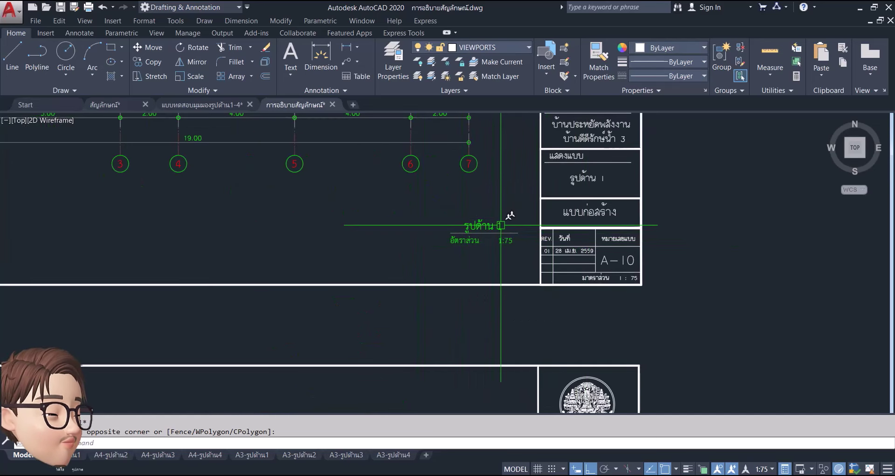
scroll(630, 256, "up", 3)
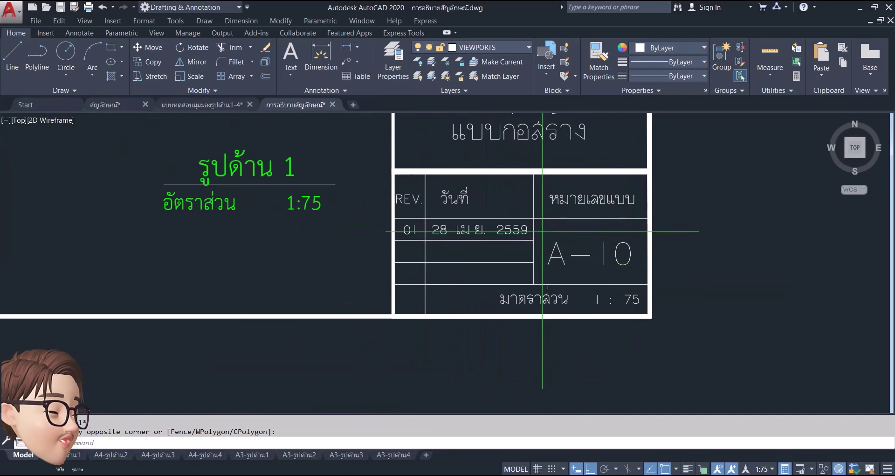
left_click(546, 250)
scroll(524, 241, "down", 6)
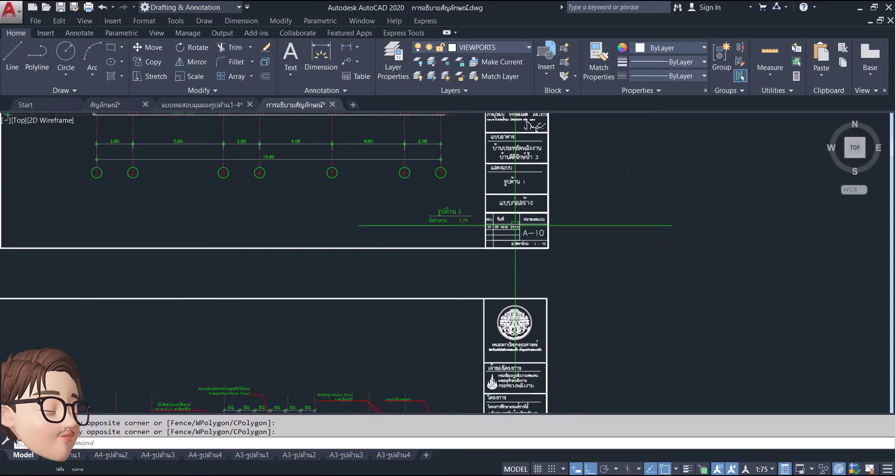
scroll(520, 209, "down", 1)
scroll(508, 243, "down", 3)
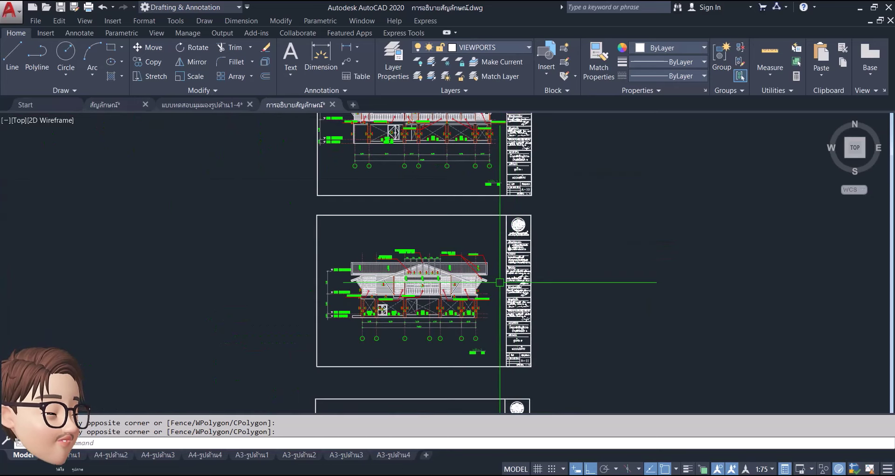
left_click(115, 104)
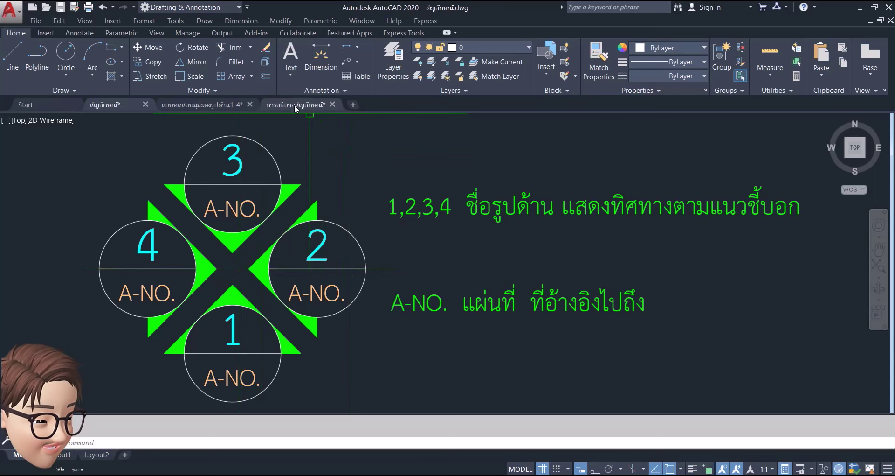
Step: Go back to the การอธิบายสัญลักษณ์ drawing with the stacked elevation sheets
left_click(295, 104)
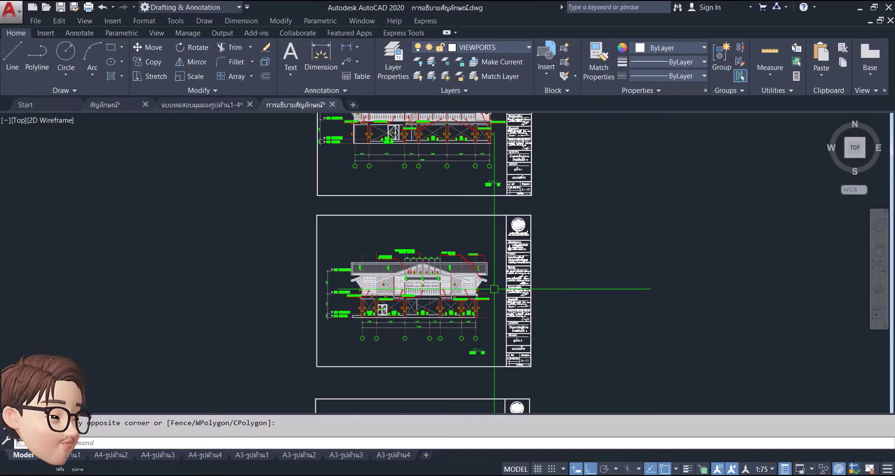
Step: Open the แบบทดสอบมุมมองรูปด้าน1-4 drawing and zoom to its extents
left_click(227, 107)
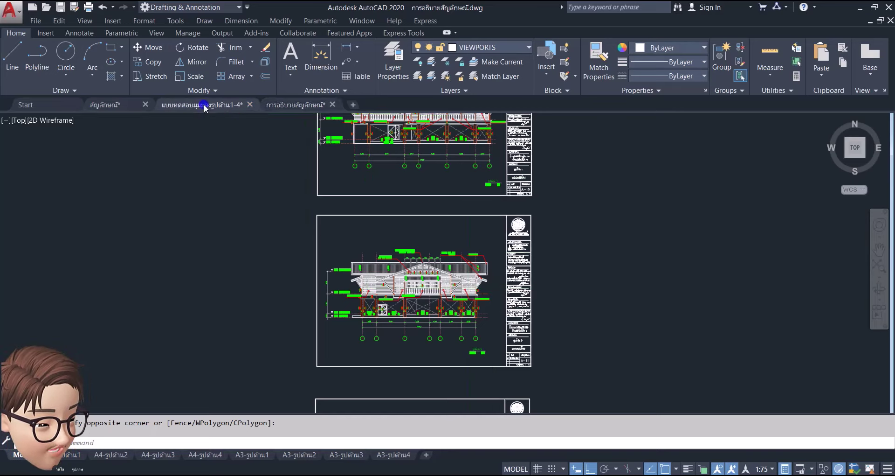
middle_click(438, 247)
middle_click(438, 247)
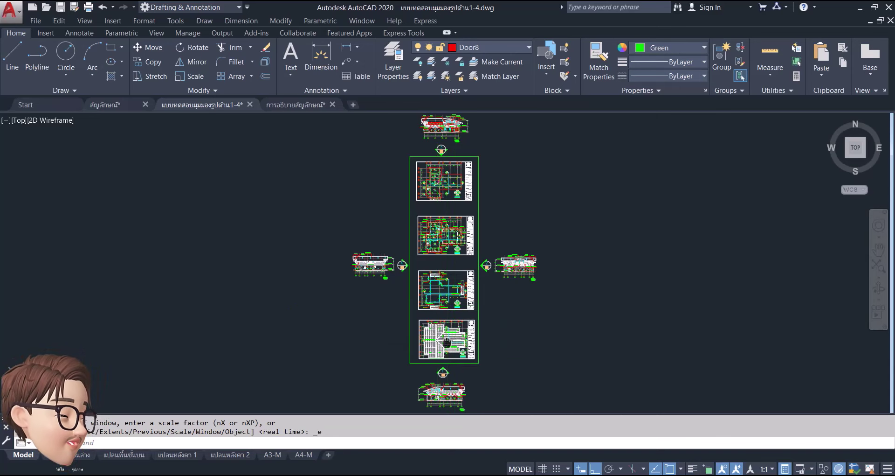
scroll(439, 321, "up", 2)
scroll(441, 298, "up", 5)
scroll(442, 264, "down", 1)
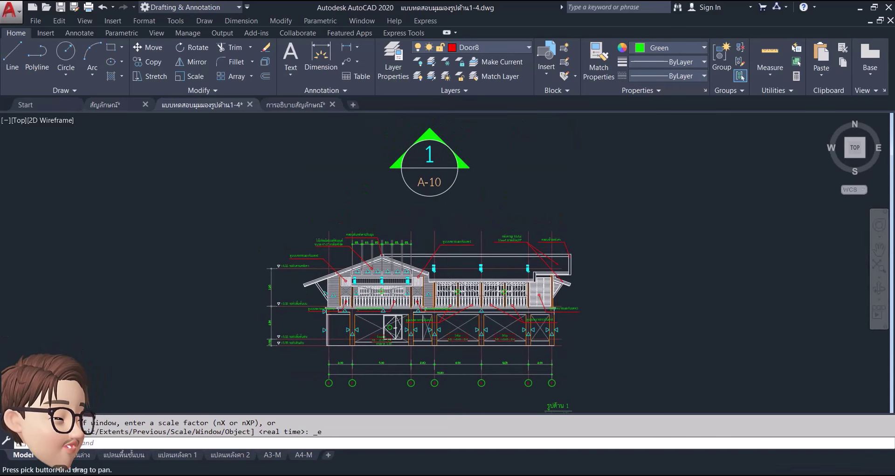
scroll(442, 317, "down", 3)
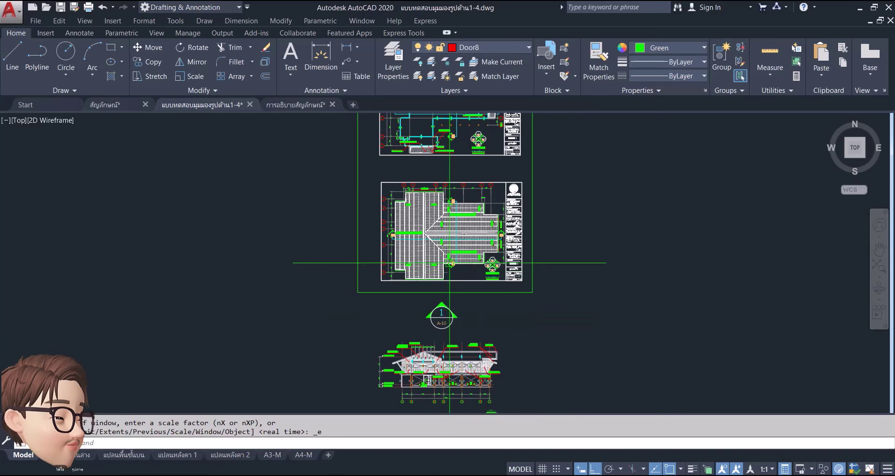
Step: Pan across the floor plans and zoom in on markers 1/A-10, 2/A-11 and 4/A-13
mouse_move(448, 122)
middle_mouse_down()
mouse_move(447, 279)
mouse_move(442, 239)
mouse_move(440, 257)
middle_mouse_up()
middle_click_drag(438, 345, 436, 240)
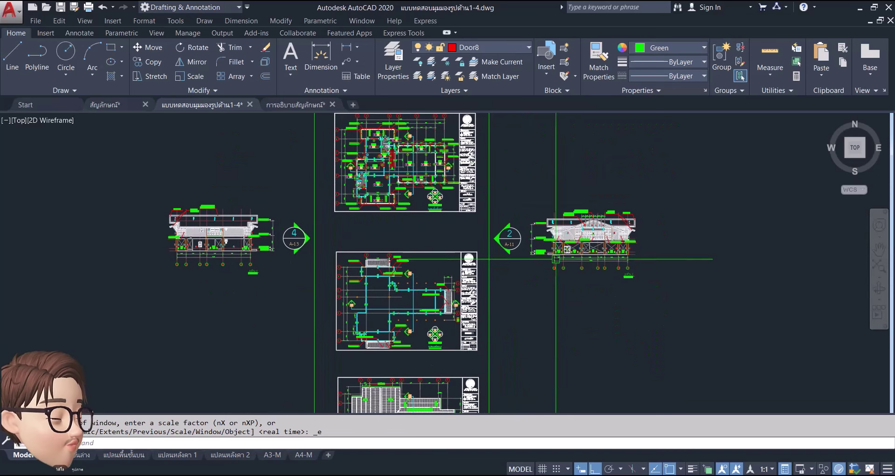
scroll(513, 239, "up", 4)
scroll(569, 225, "up", 2)
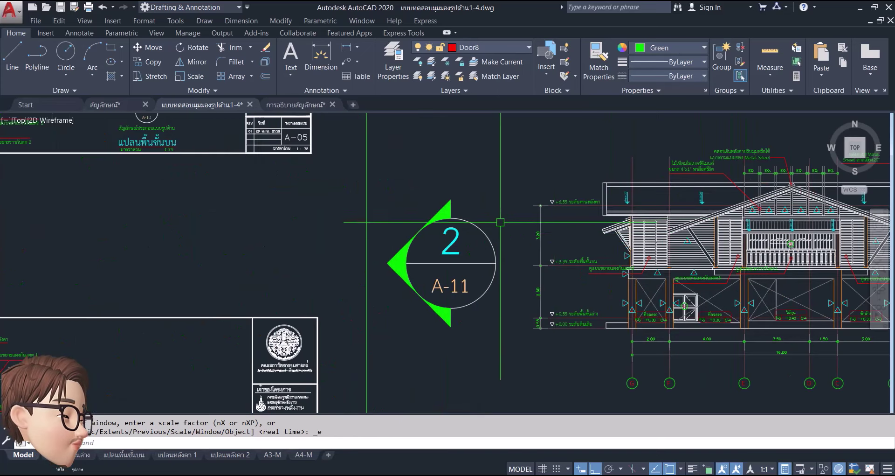
scroll(568, 225, "down", 4)
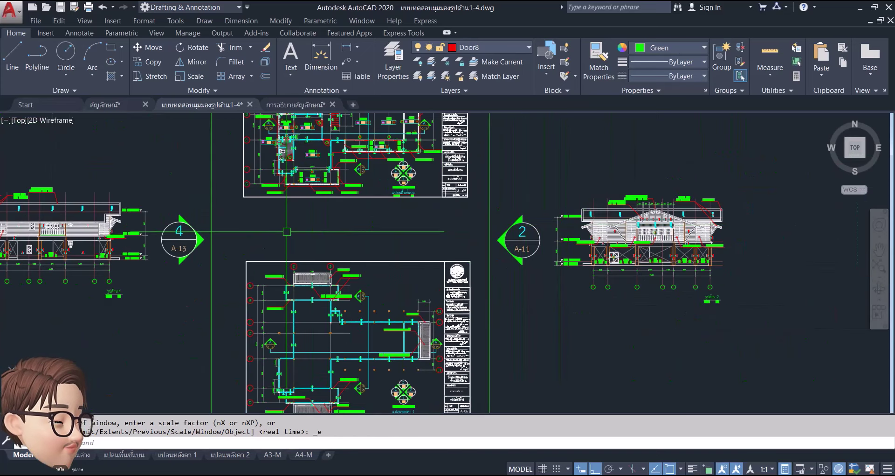
scroll(622, 234, "down", 3)
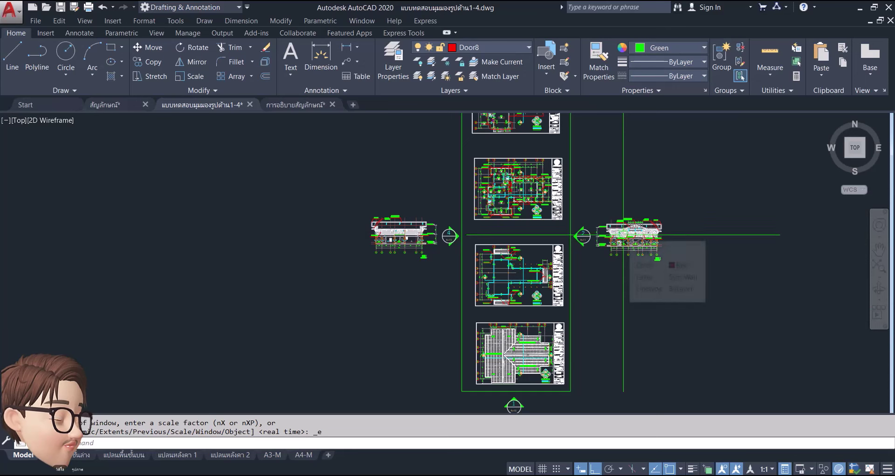
scroll(623, 241, "up", 4)
scroll(607, 241, "down", 2)
scroll(310, 246, "up", 2)
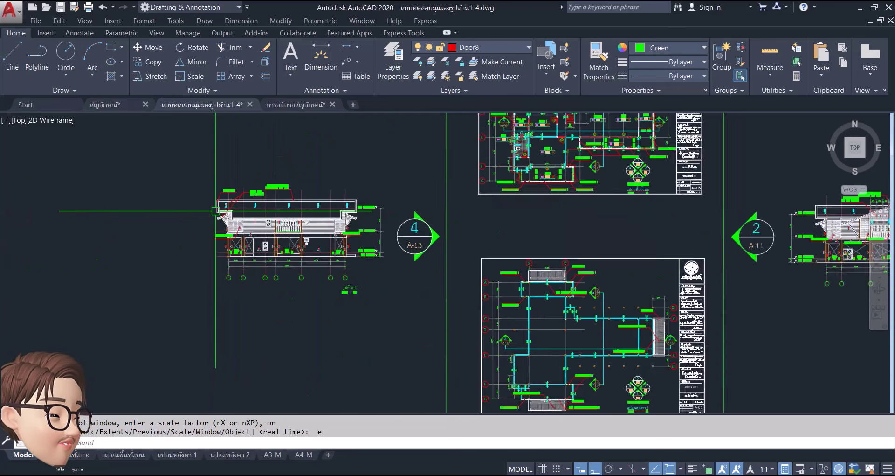
scroll(311, 246, "up", 1)
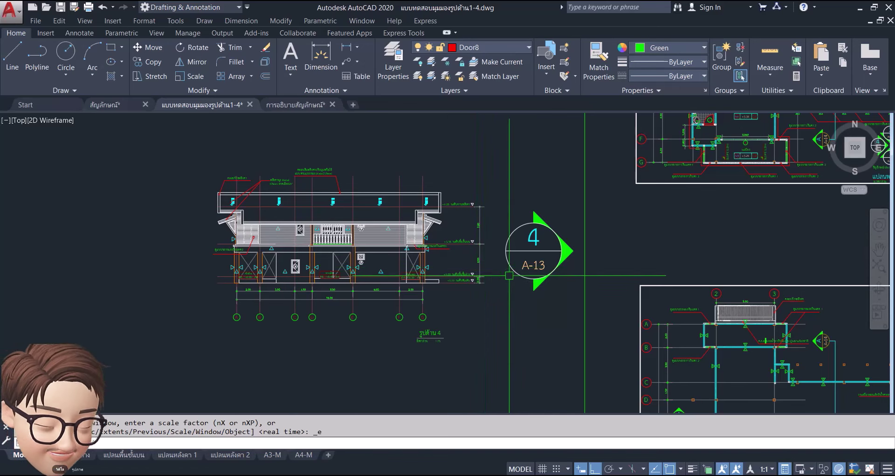
Step: Zoom in and out to inspect the 3/A-12 elevation marker
scroll(423, 266, "down", 4)
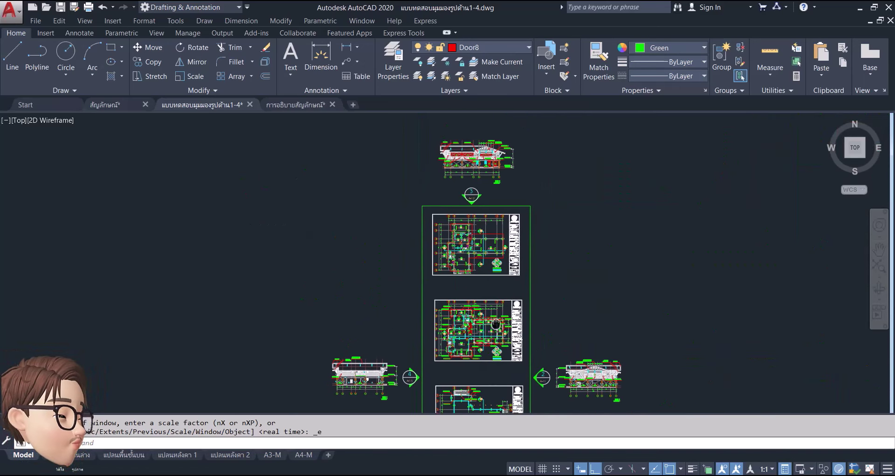
scroll(448, 157, "up", 3)
scroll(502, 196, "up", 1)
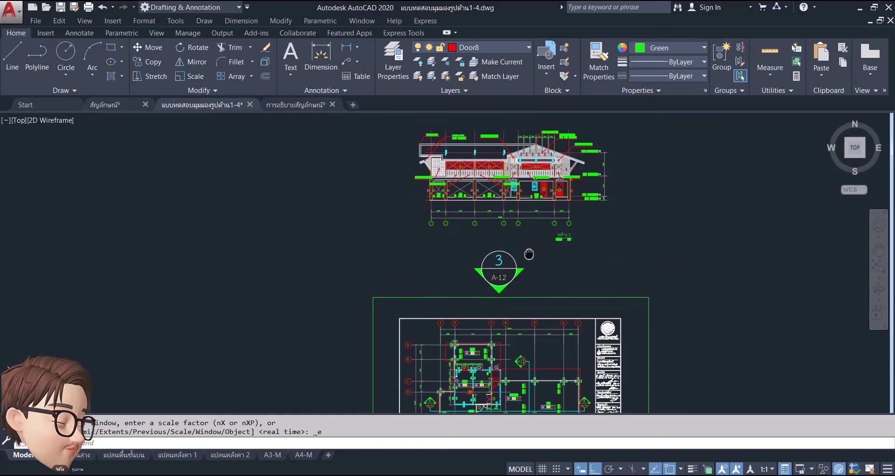
scroll(480, 233, "up", 1)
scroll(487, 251, "up", 1)
scroll(486, 250, "down", 1)
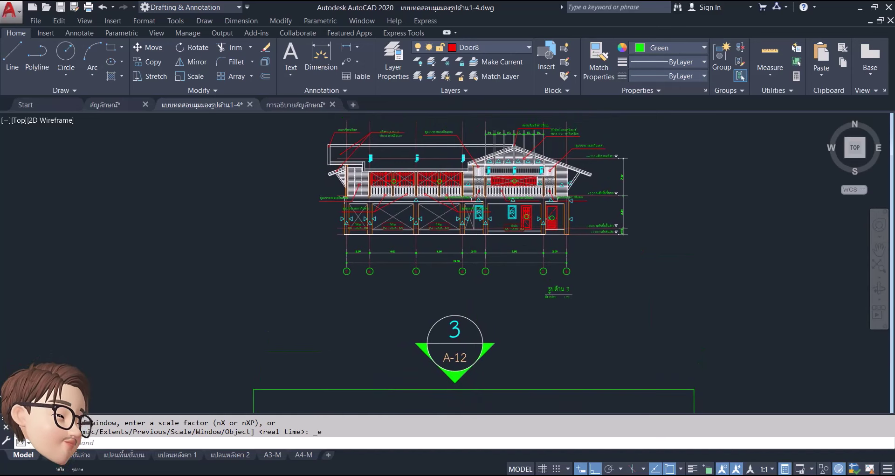
scroll(452, 242, "down", 2)
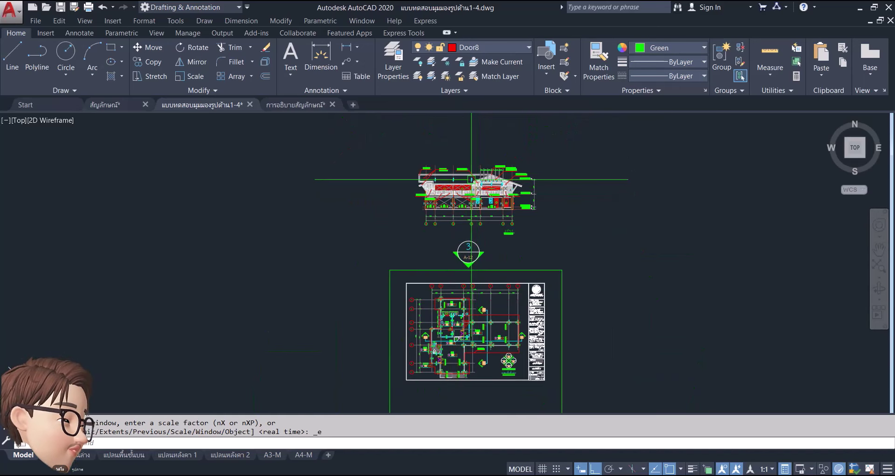
scroll(454, 235, "up", 1)
scroll(465, 229, "up", 1)
Step: Select the elevation above marker 3 and try a rotation about its right edge, ending without turning it
left_click(469, 228)
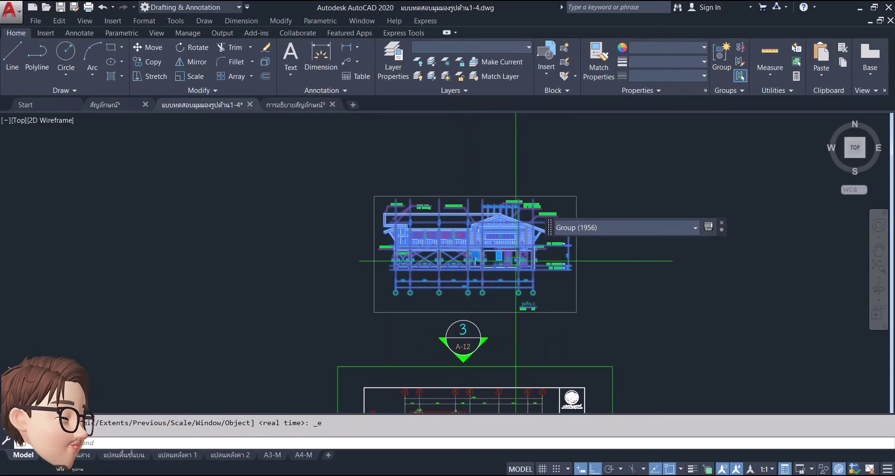
left_click(192, 49)
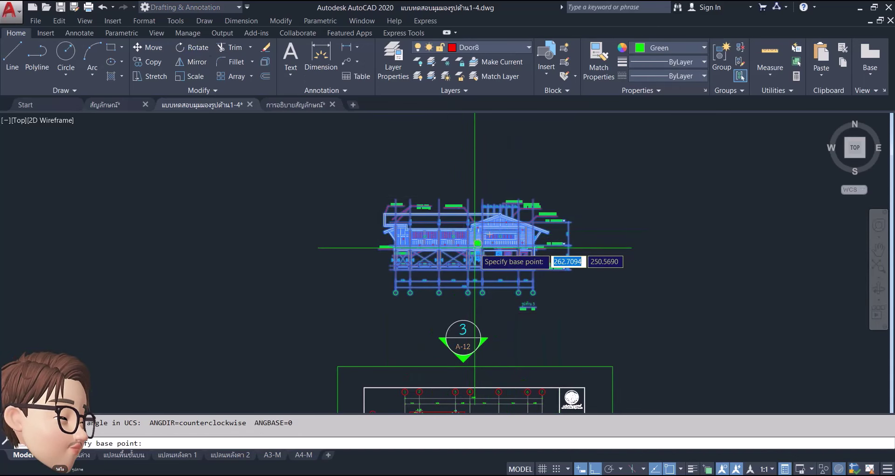
left_click(570, 244)
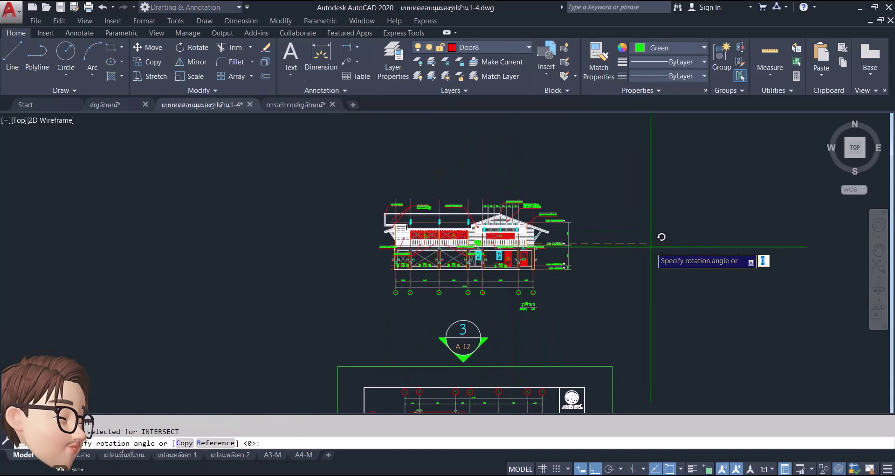
left_click(728, 220)
Step: Rotate the elevation group 180° about a pivot near its centre and recentre the view
left_click(192, 47)
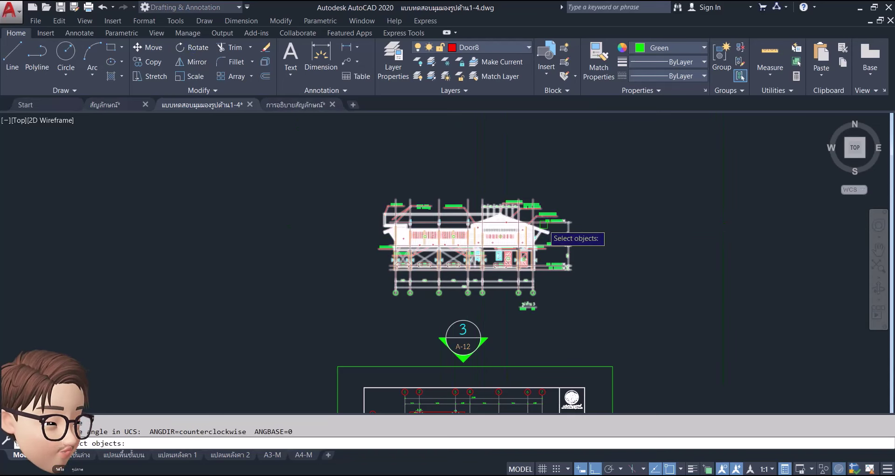
left_click(495, 235)
key("Return")
left_click(476, 242)
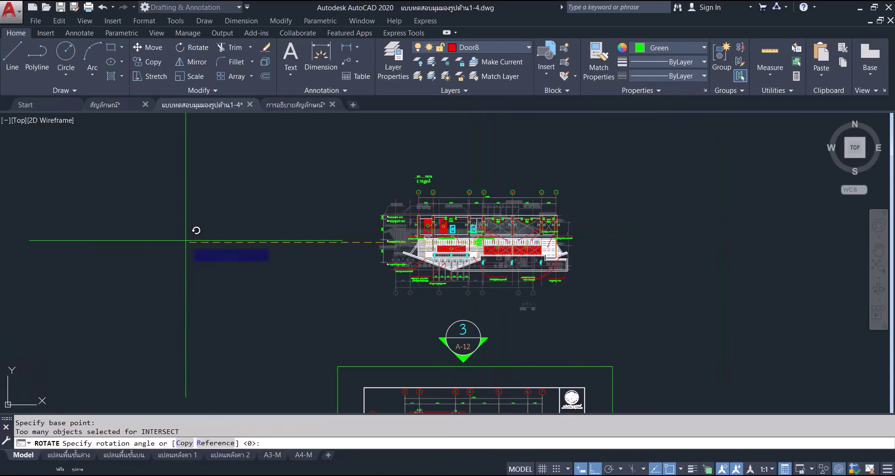
key("Return")
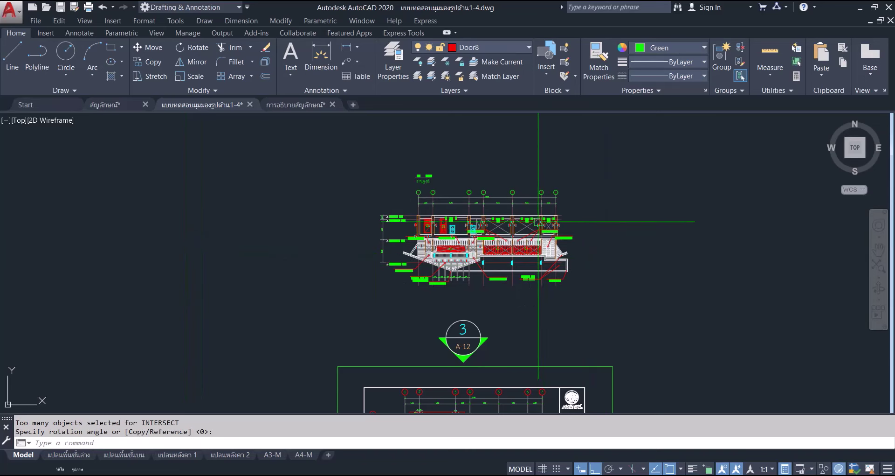
middle_click_drag(570, 290, 562, 252)
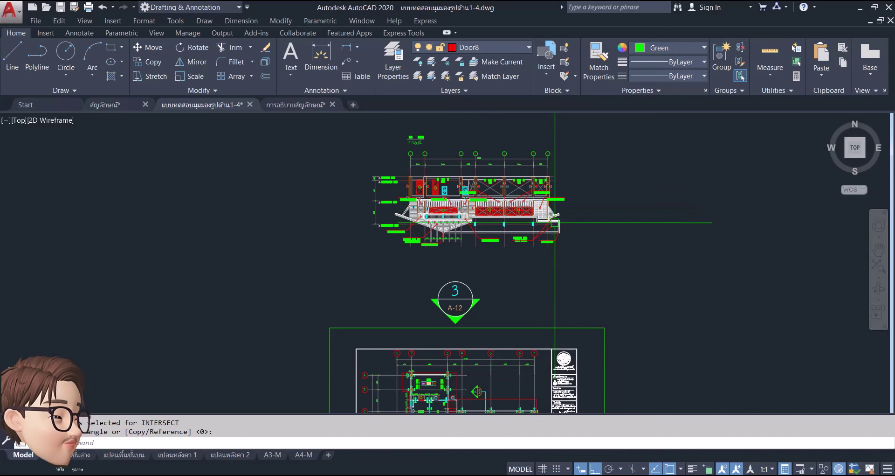
left_click(609, 117)
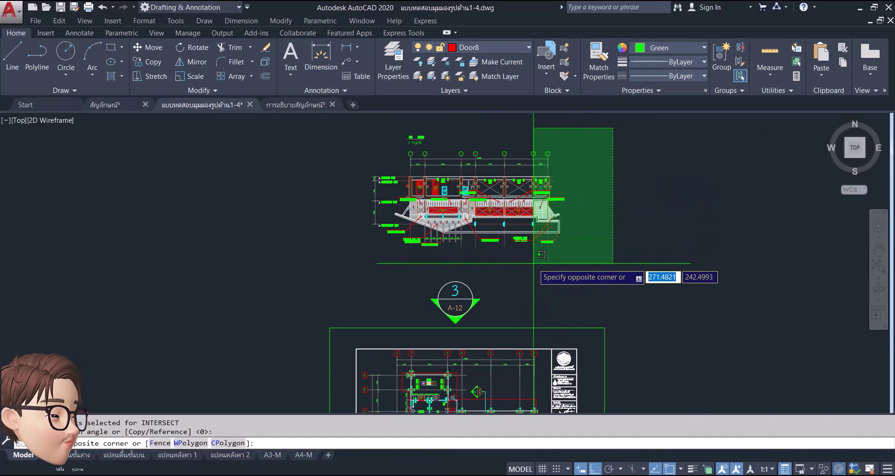
left_click(570, 207)
scroll(568, 198, "up", 5)
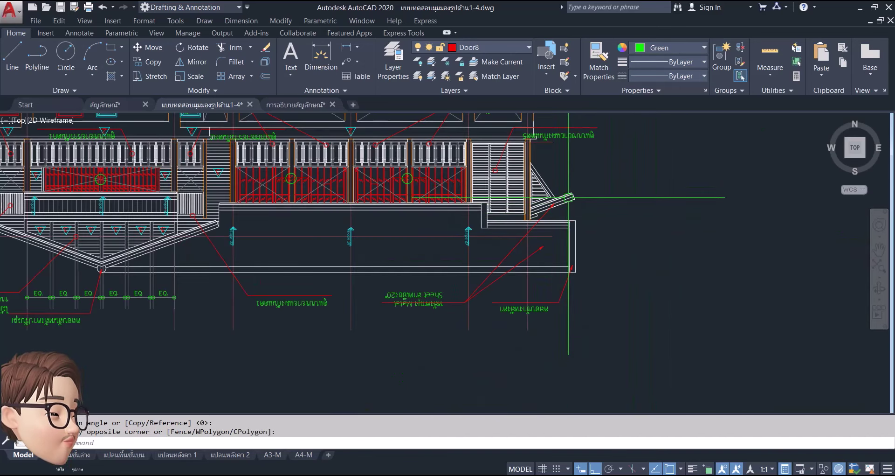
scroll(569, 195, "down", 5)
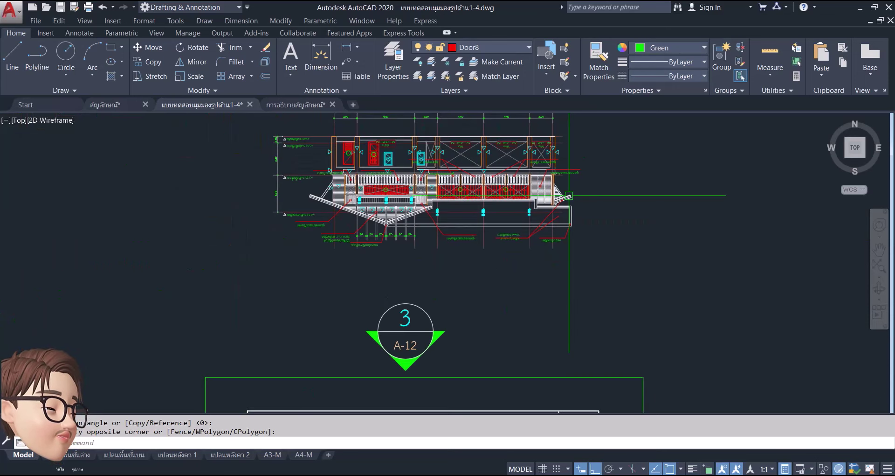
scroll(570, 195, "up", 3)
scroll(560, 196, "down", 5)
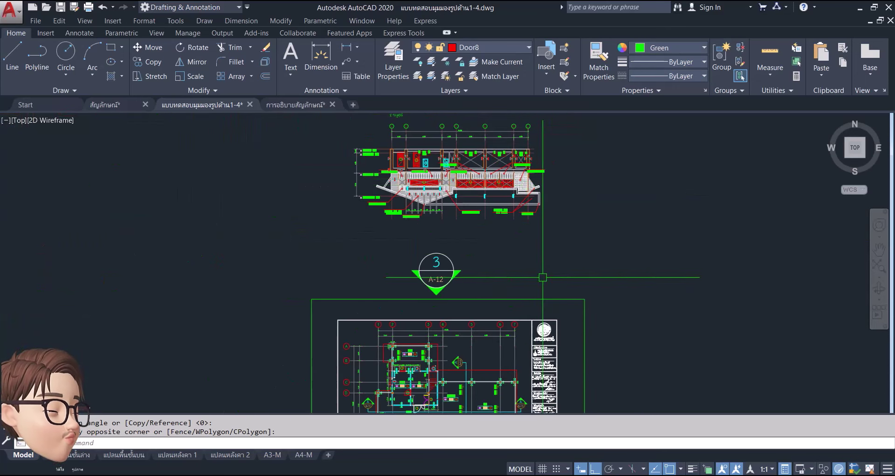
middle_click_drag(527, 303, 507, 170)
scroll(508, 170, "up", 2)
scroll(513, 224, "up", 1)
scroll(519, 289, "down", 3)
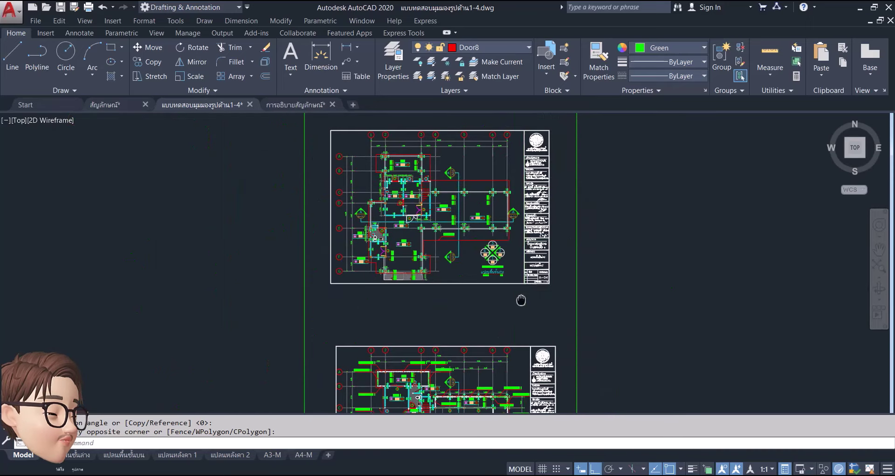
middle_click_drag(518, 274, 515, 134)
scroll(509, 324, "up", 4)
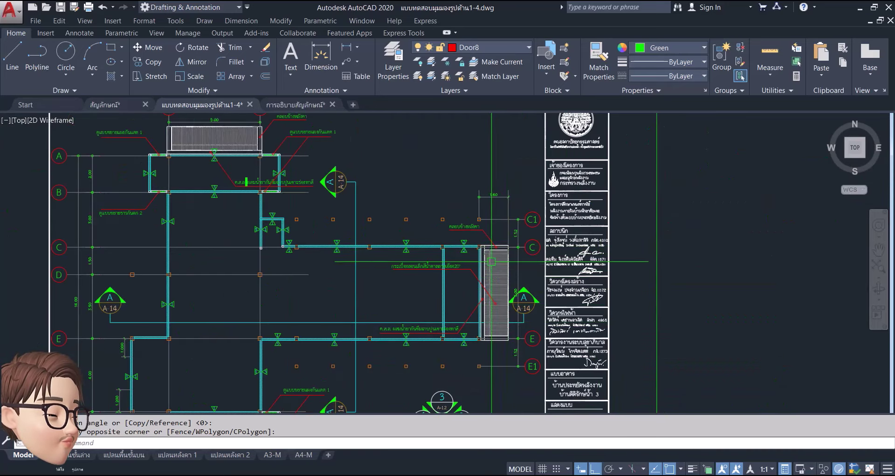
scroll(498, 300, "down", 3)
scroll(510, 362, "down", 2)
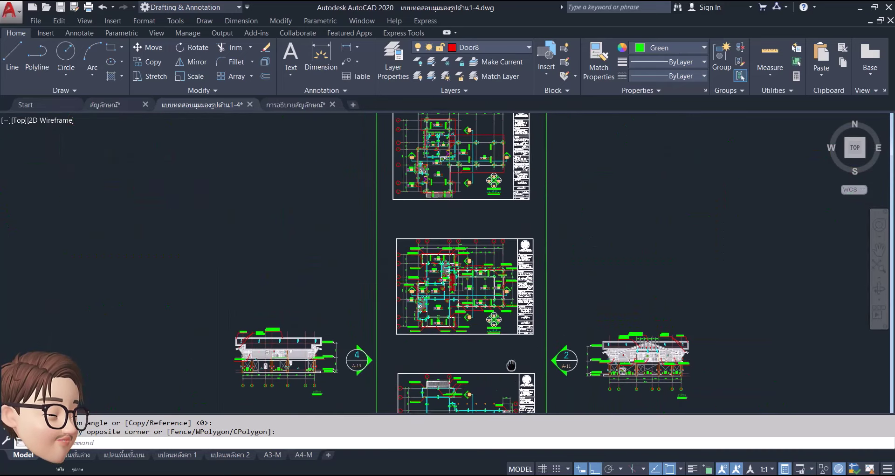
scroll(508, 310, "up", 2)
scroll(470, 153, "up", 1)
scroll(469, 153, "up", 4)
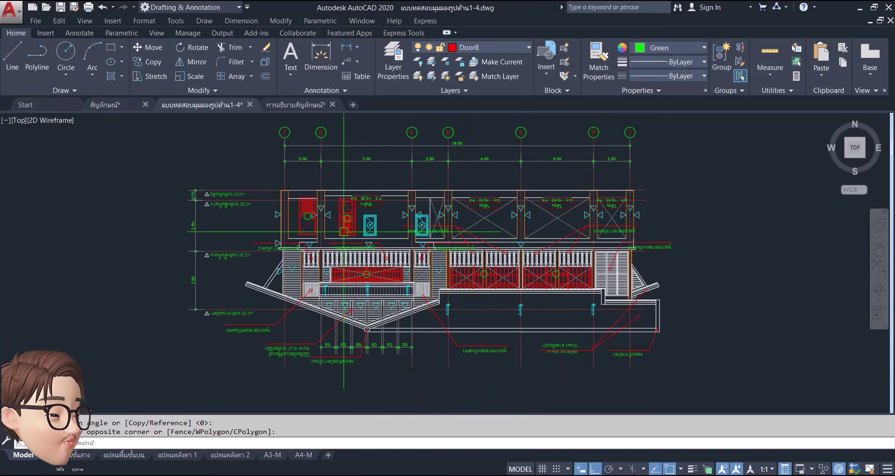
middle_click_drag(387, 187, 394, 190)
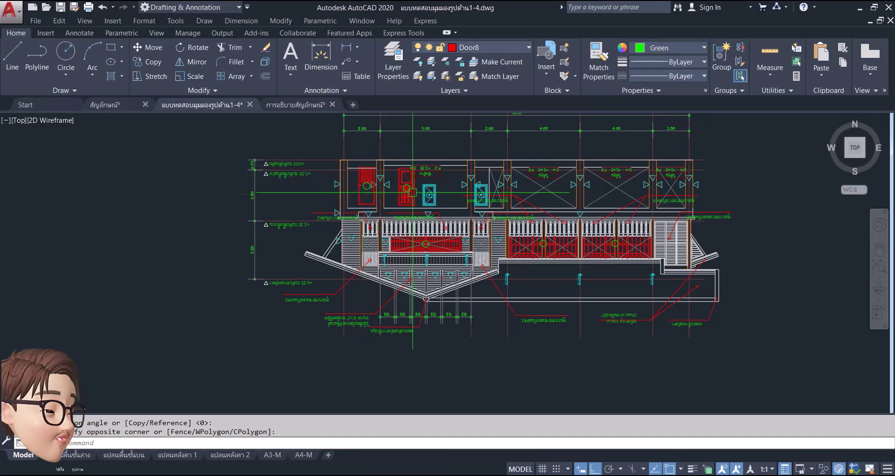
scroll(413, 192, "down", 4)
scroll(532, 332, "up", 2)
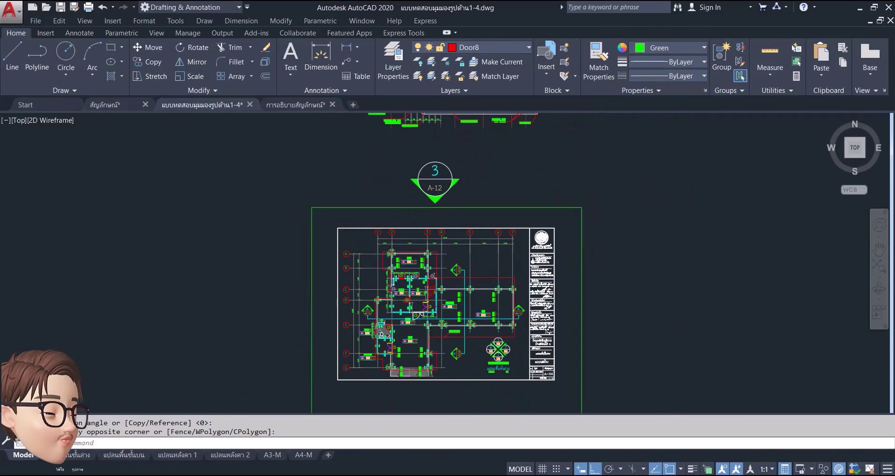
scroll(381, 318, "up", 4)
scroll(381, 317, "up", 4)
middle_click_drag(382, 326, 368, 207)
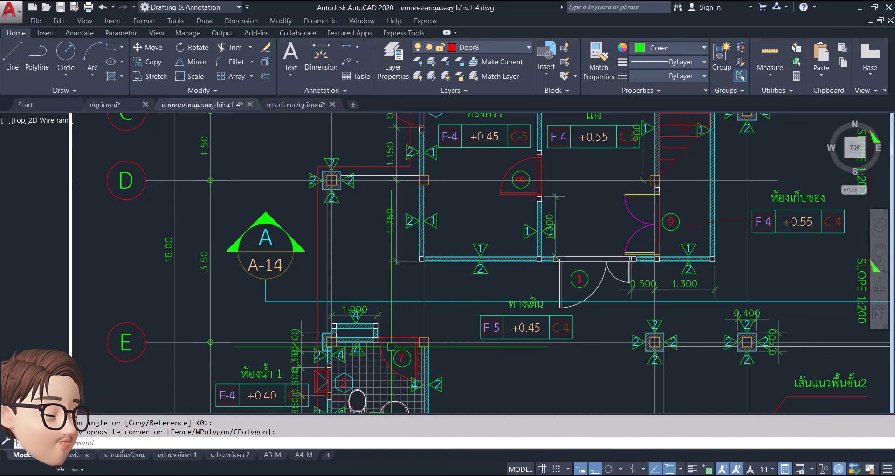
scroll(405, 340, "down", 3)
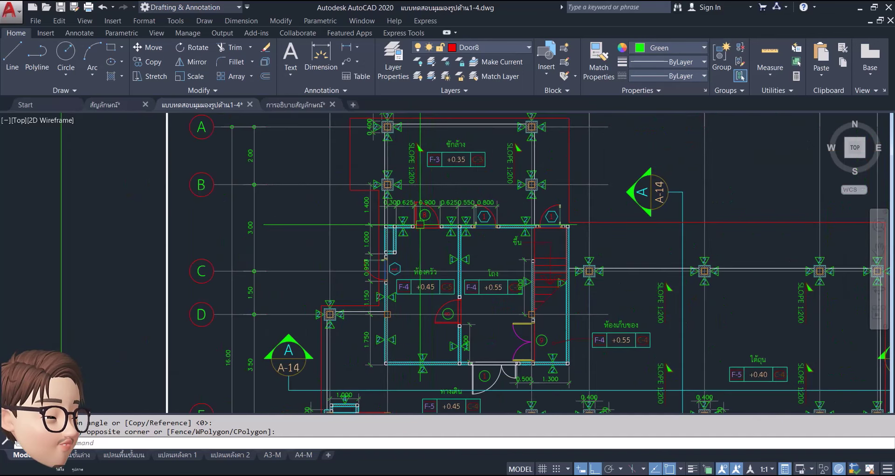
scroll(414, 190, "down", 2)
scroll(439, 224, "down", 2)
middle_click_drag(450, 169, 450, 277)
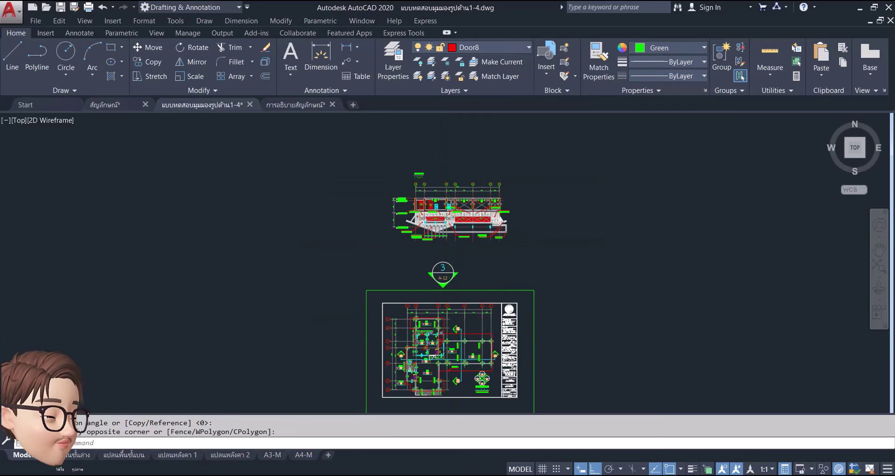
scroll(450, 222, "up", 2)
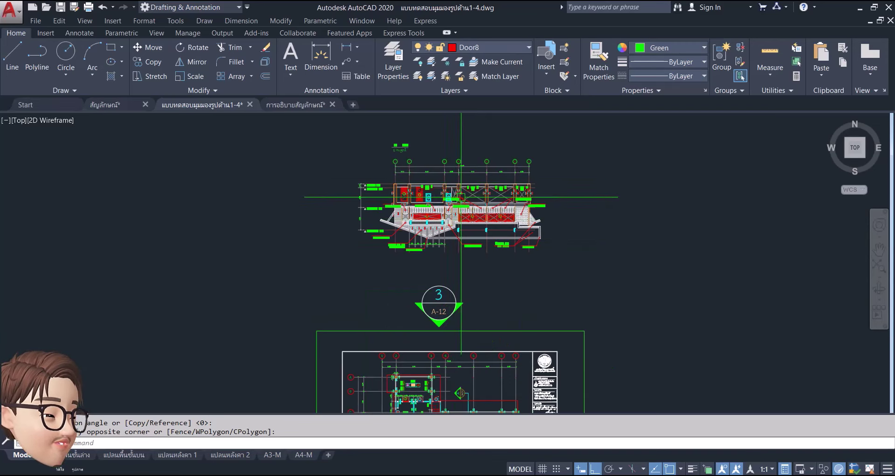
mouse_move(467, 200)
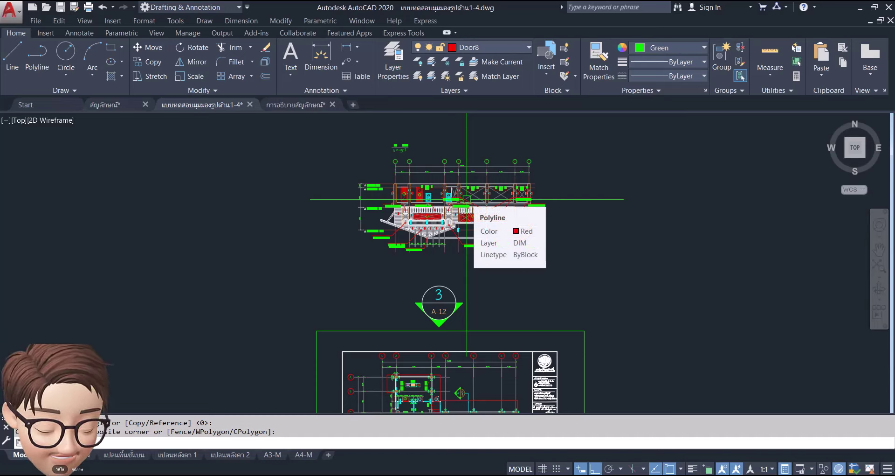
Step: Rotate the elevation above marker 3/A-12 another 180° about its centre, then zoom to extents
left_click(452, 199)
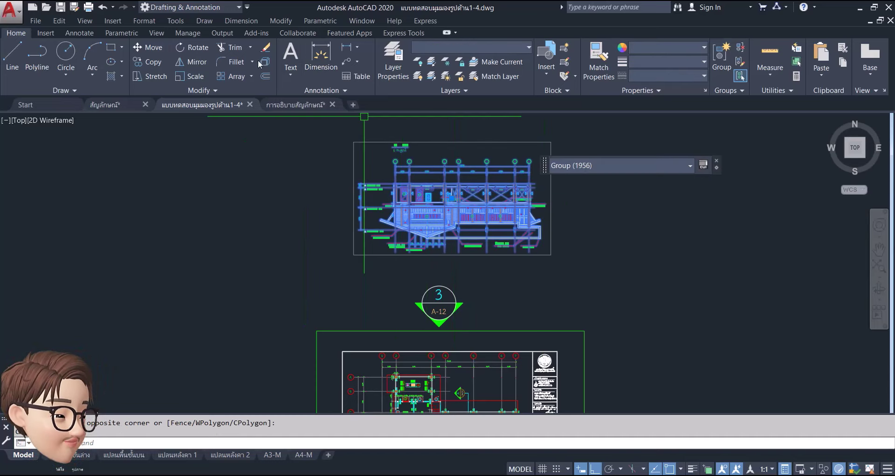
left_click(199, 48)
left_click(446, 208)
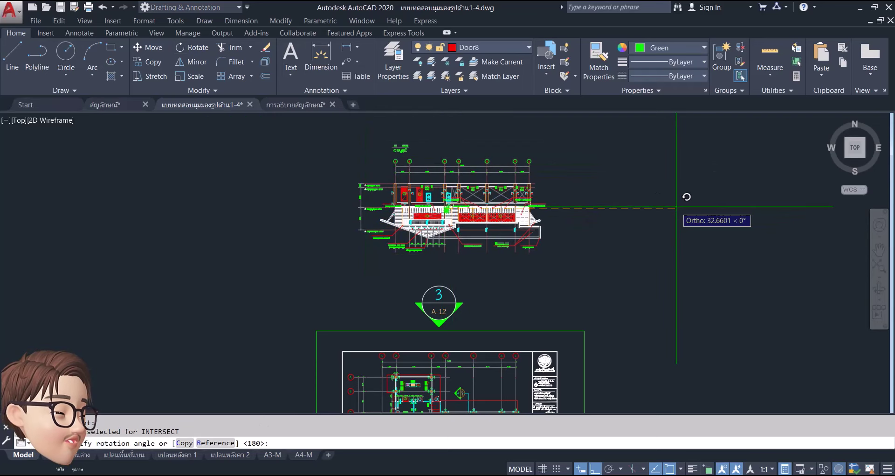
left_click(177, 233)
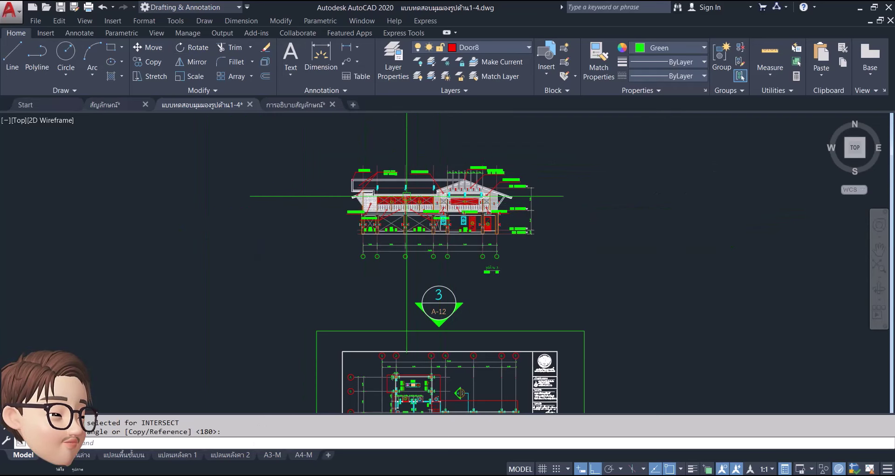
middle_click(451, 219)
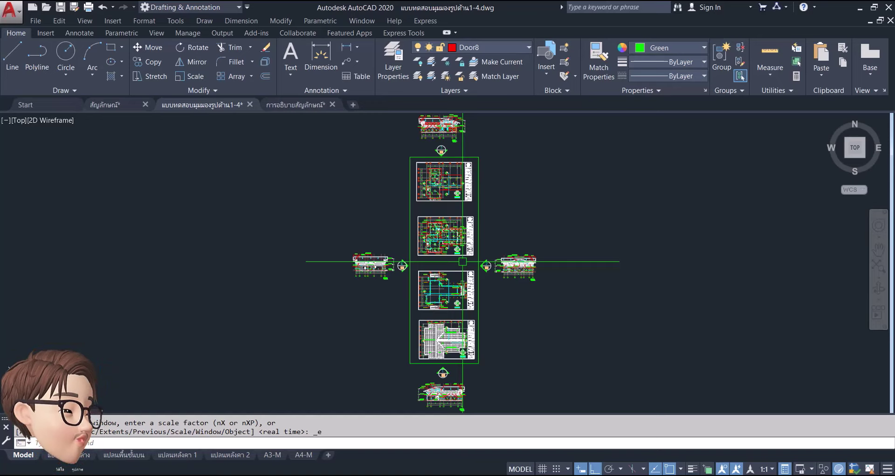
Step: Pass through the การอธิบายสัญลักษณ์ drawing, then return to the สัญลักษณ์ drawing showing the four-way elevation marker and Thai notes
left_click(298, 104)
scroll(450, 243, "down", 4)
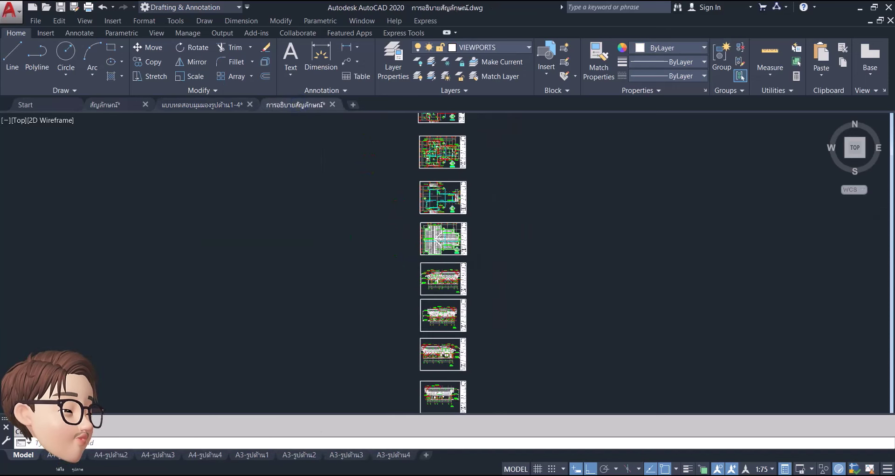
left_click(105, 106)
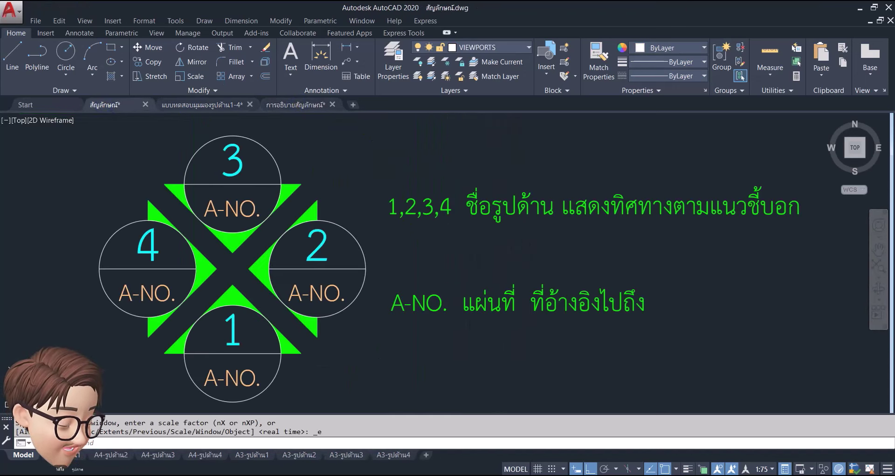